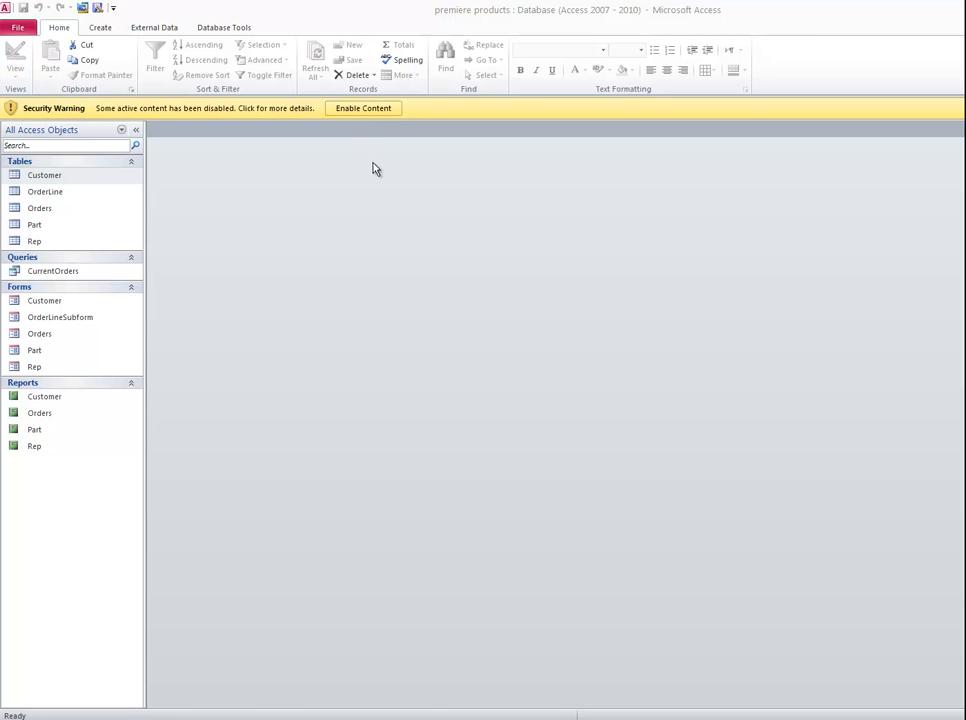
Step: Enable the database's disabled content and start a new query design based on the Customer table
click(364, 109)
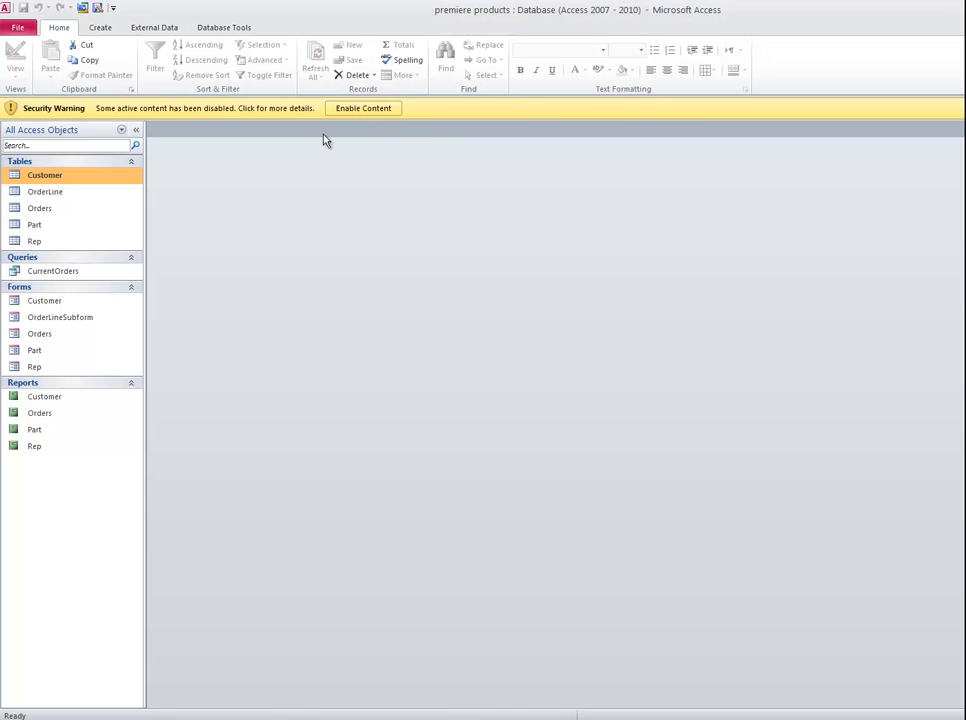
click(356, 112)
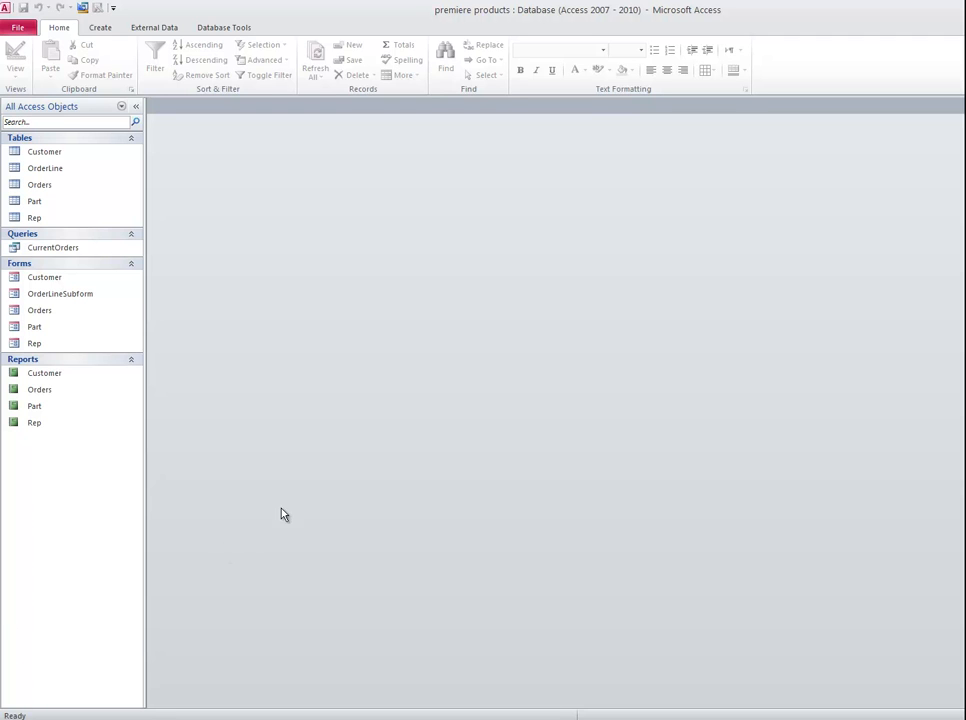
click(99, 30)
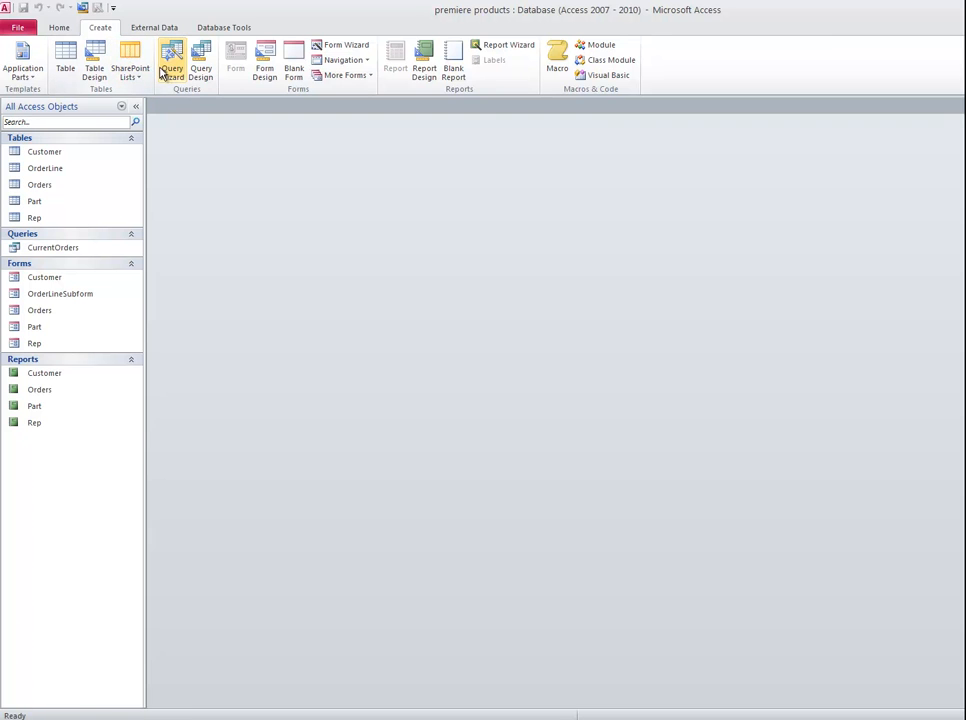
click(204, 60)
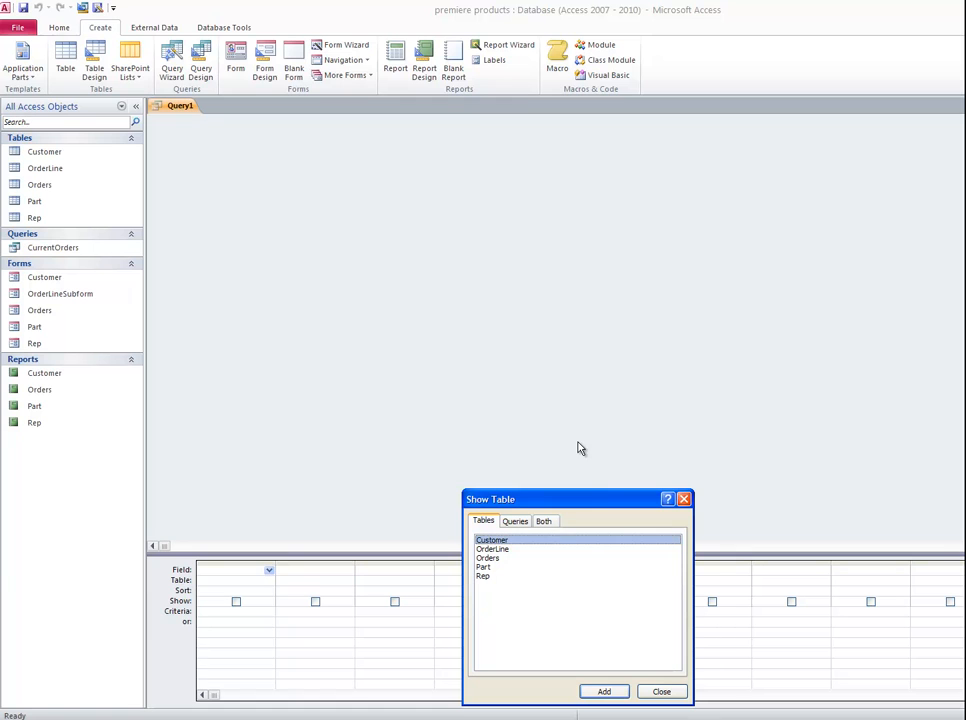
double_click(528, 545)
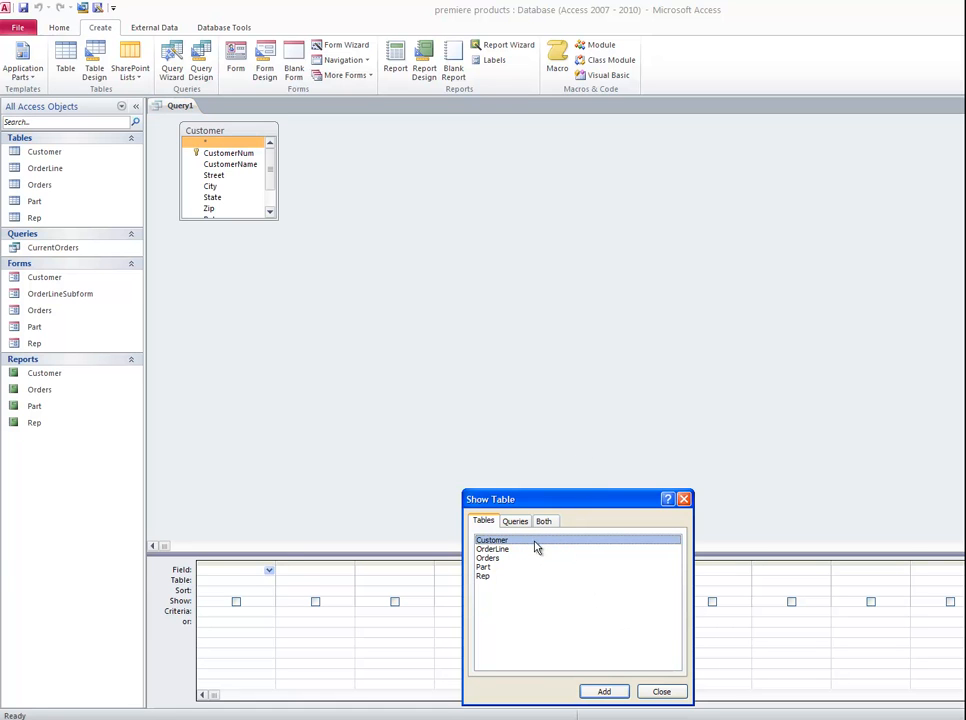
click(661, 690)
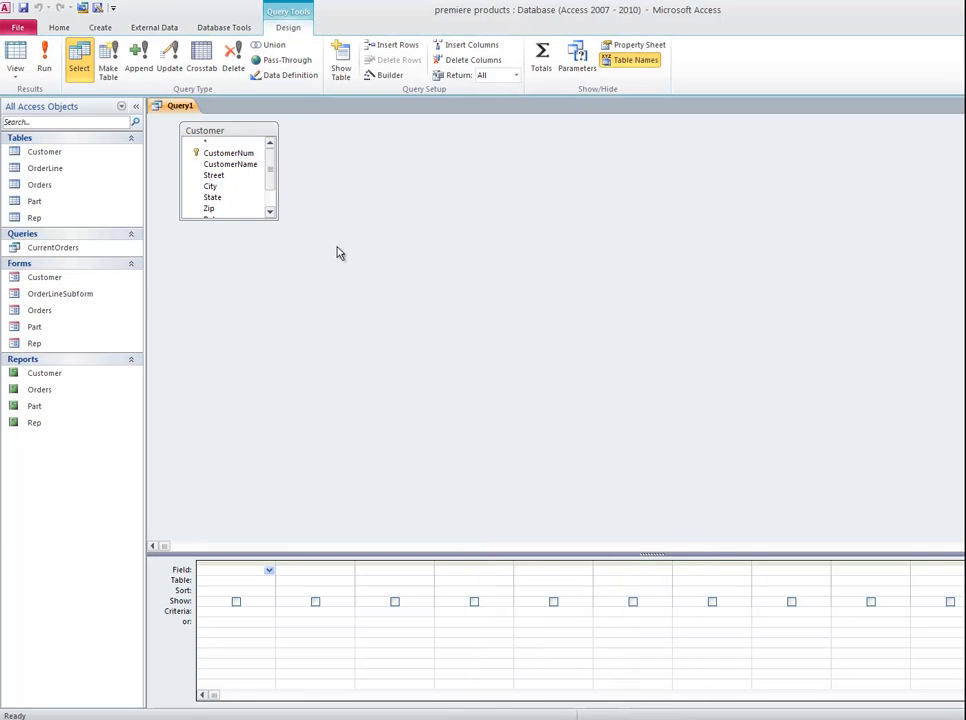
Step: Add the CustomerNum and CustomerName fields to the query and display its results
double_click(252, 154)
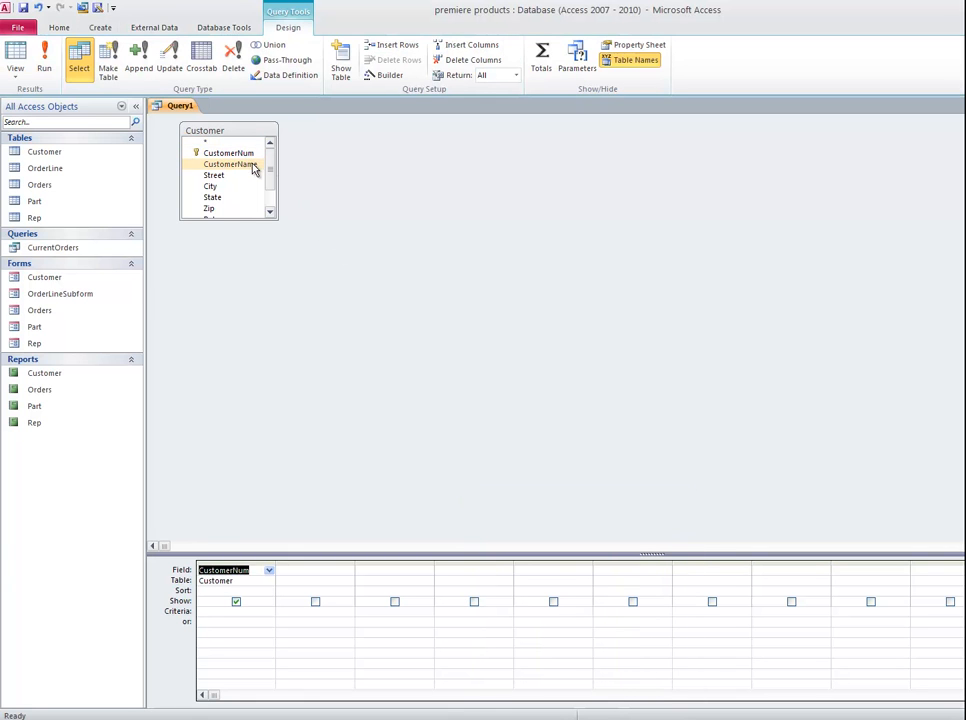
double_click(253, 166)
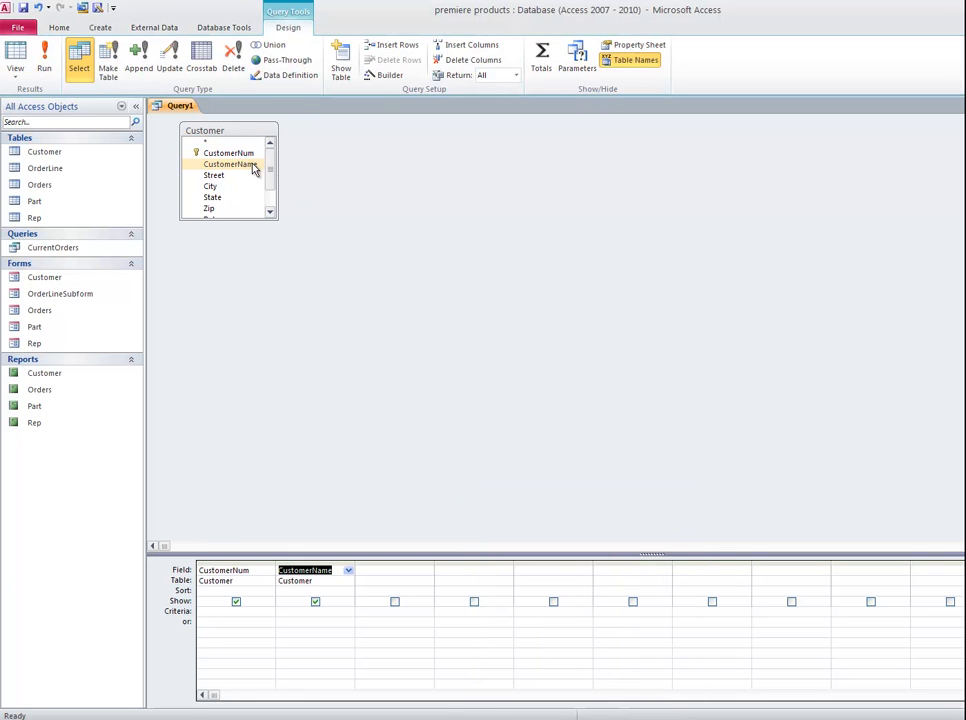
click(16, 55)
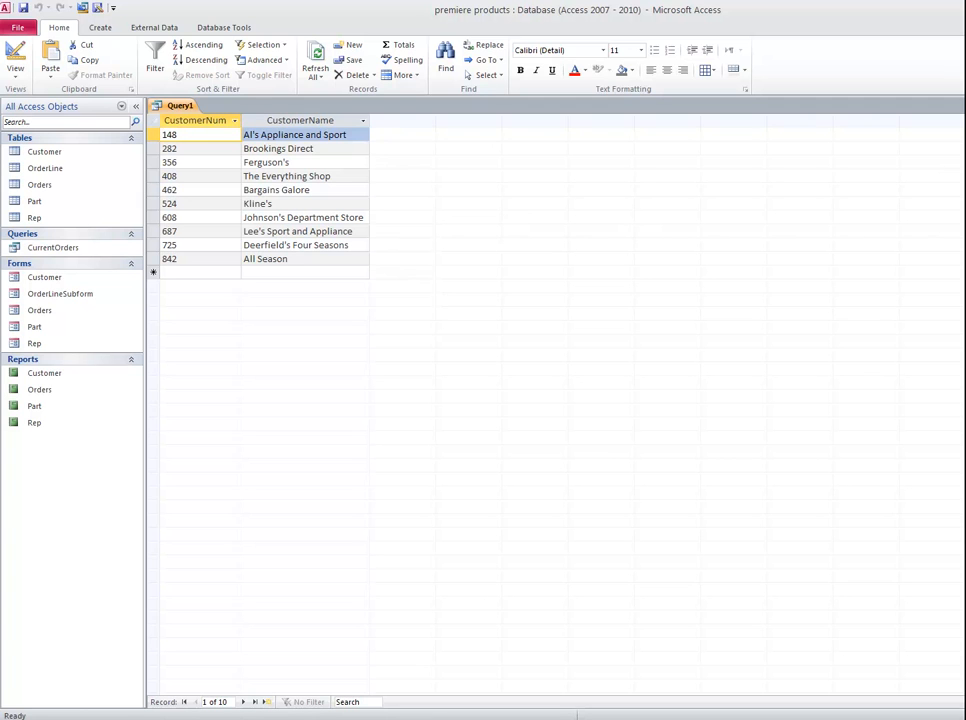
Step: Close the customer query and save it under the name qry1
key(ctrl+w)
click(522, 411)
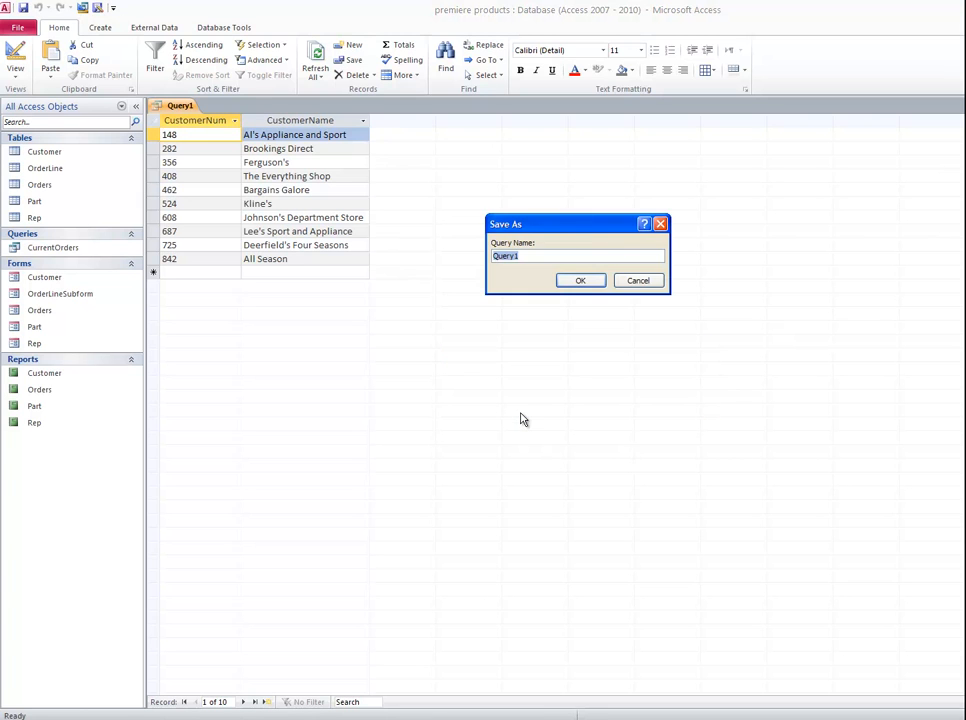
text(qry)
key(Return)
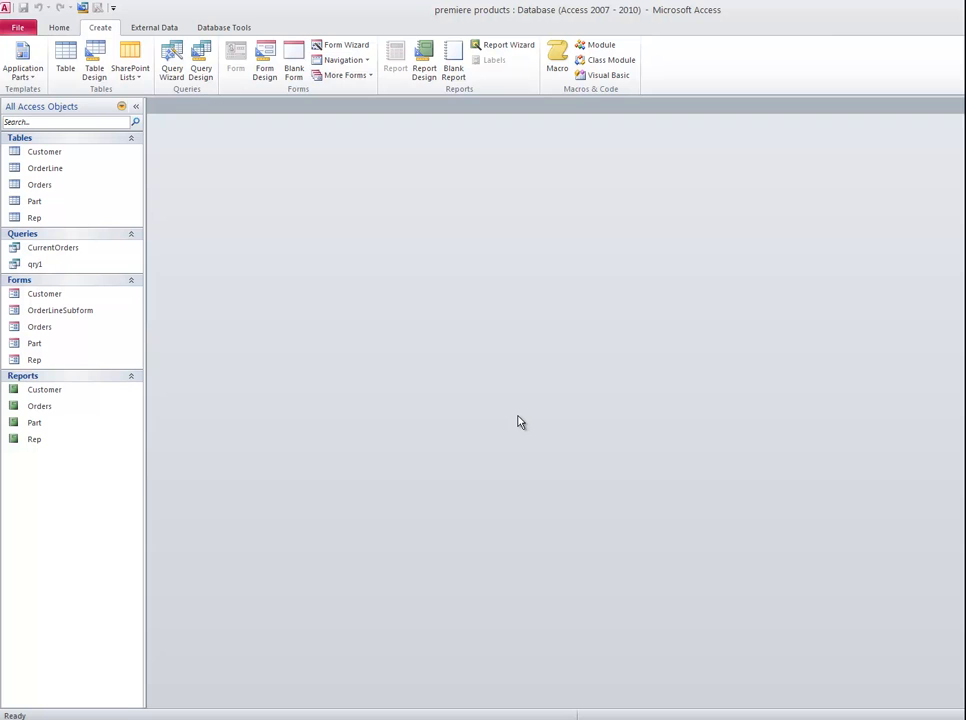
Step: Start another query design with the Part table as its only source
click(203, 72)
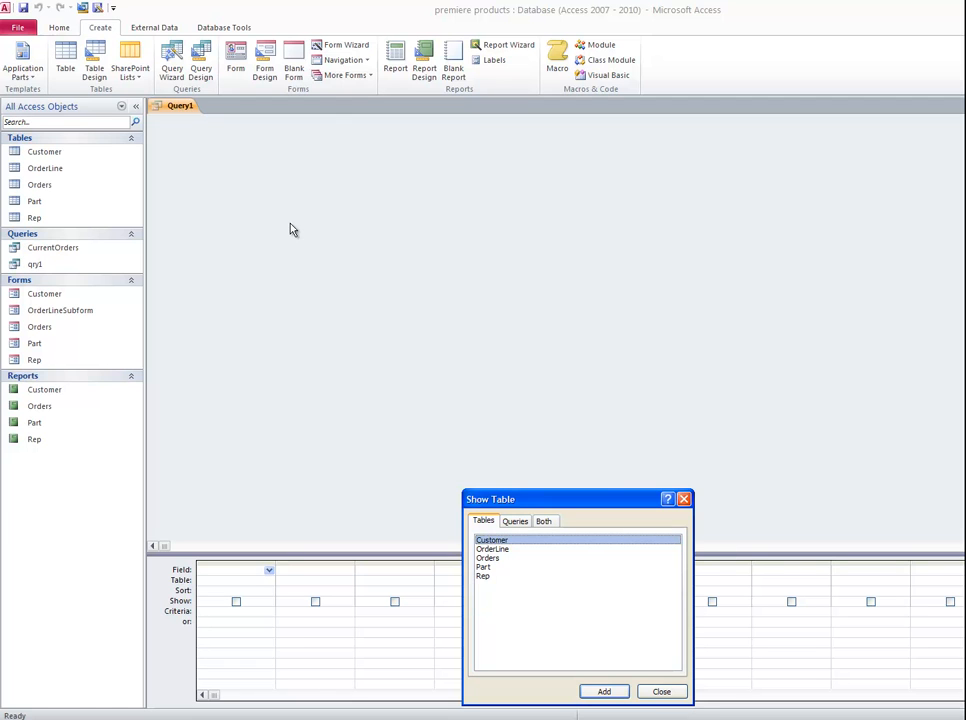
double_click(486, 567)
click(661, 691)
click(270, 152)
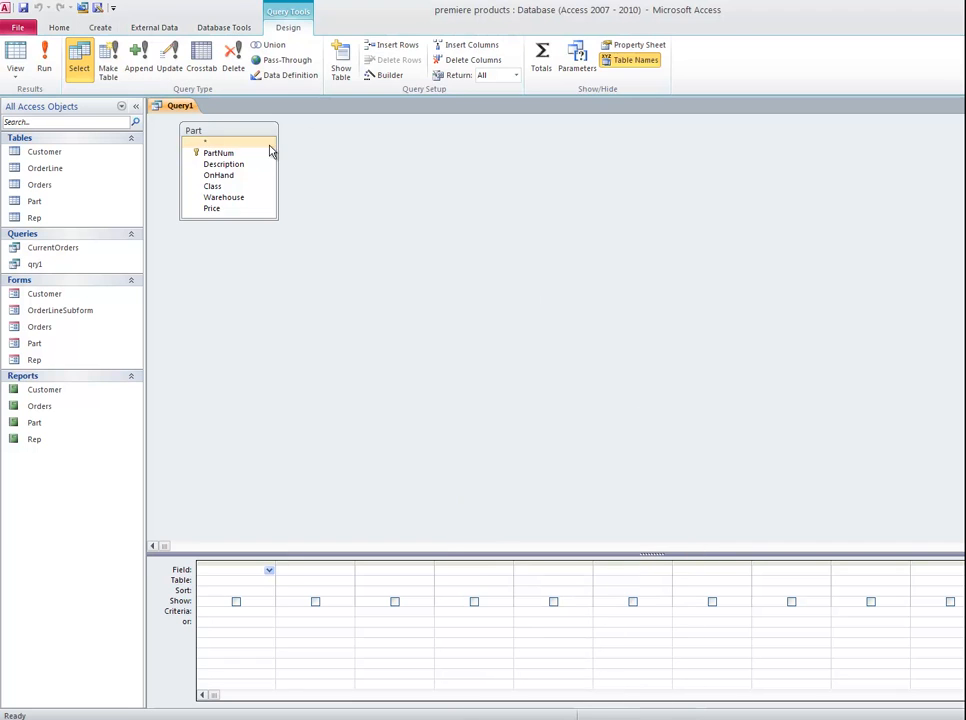
Step: Try out the Part table's asterisk all-fields column by running the query, and remove that column from the design grid
double_click(218, 142)
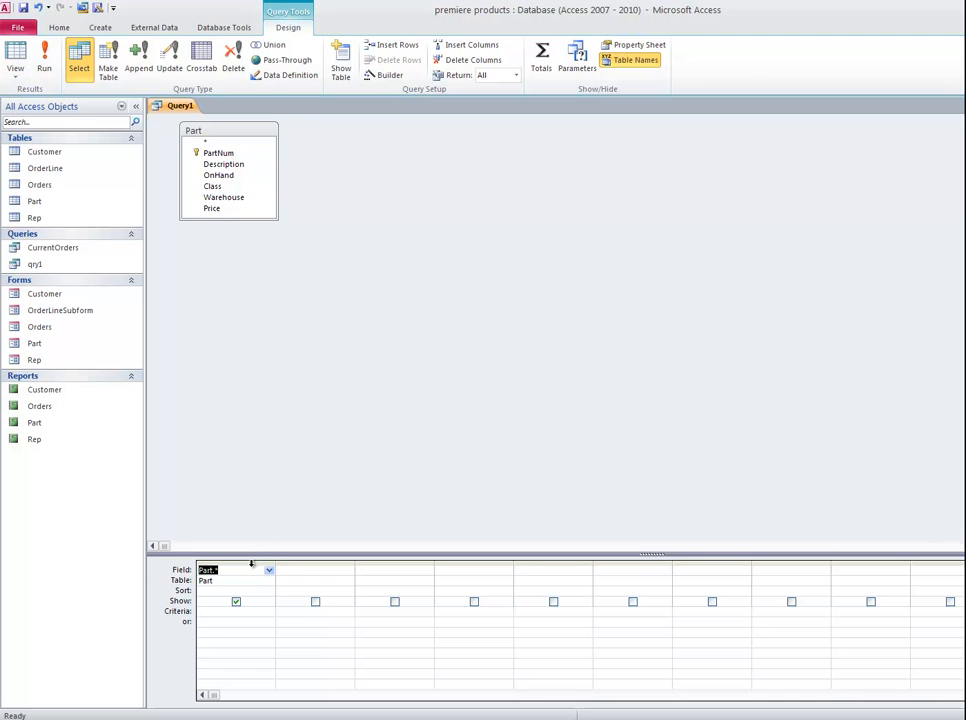
click(44, 56)
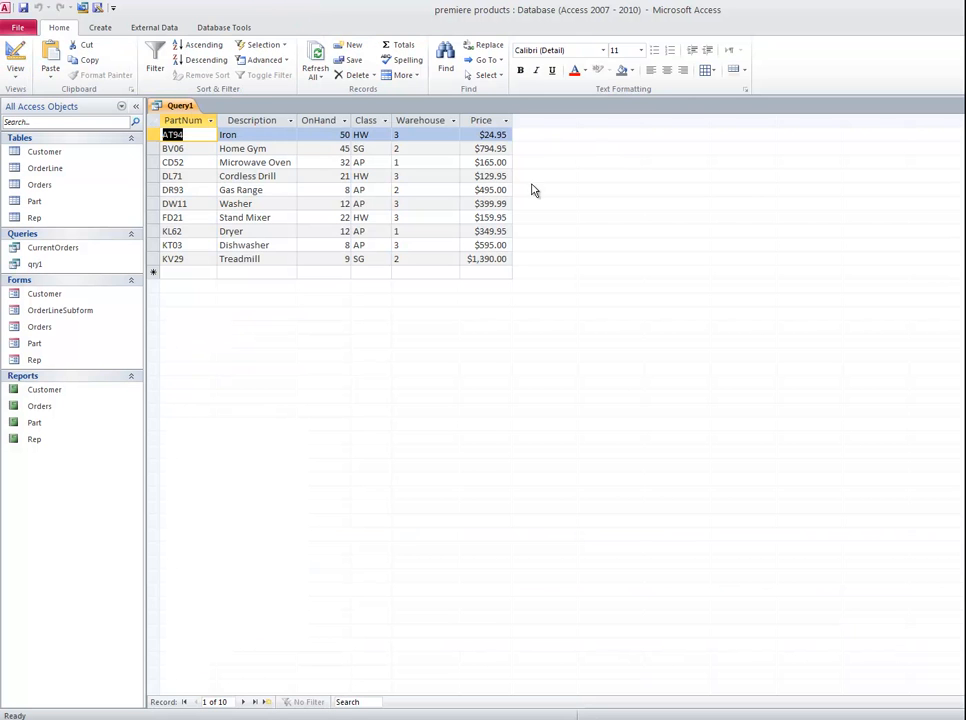
click(19, 60)
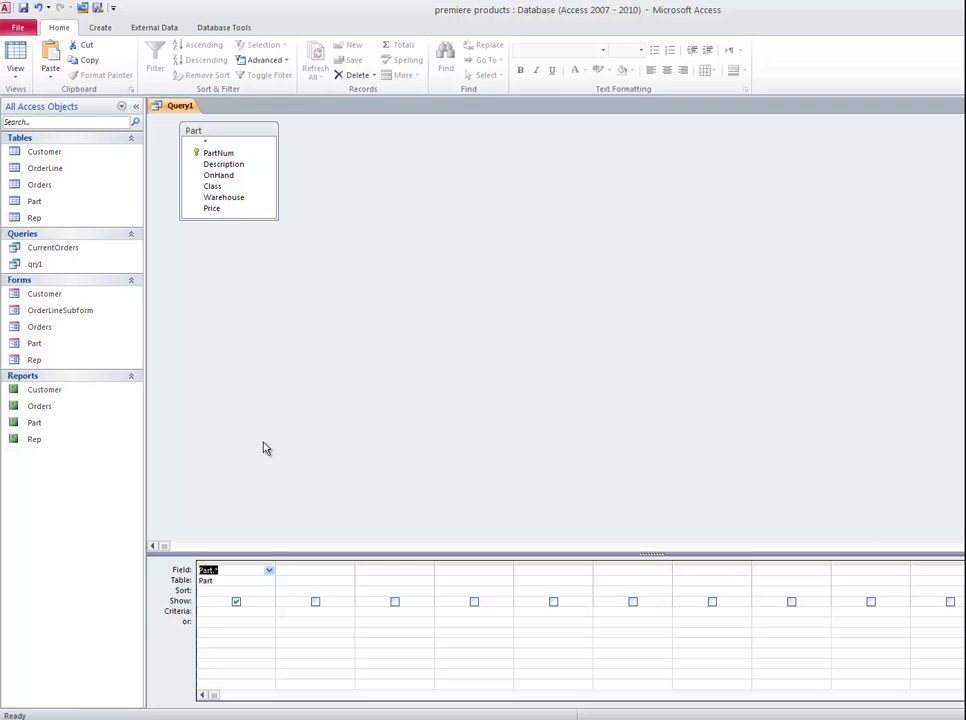
click(259, 561)
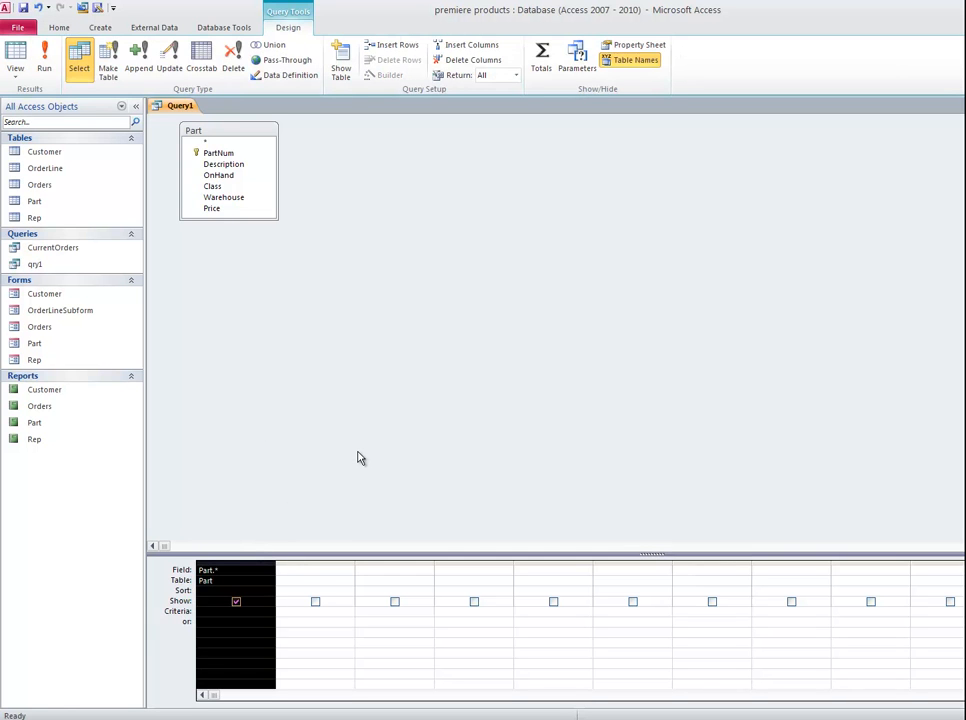
key(Delete)
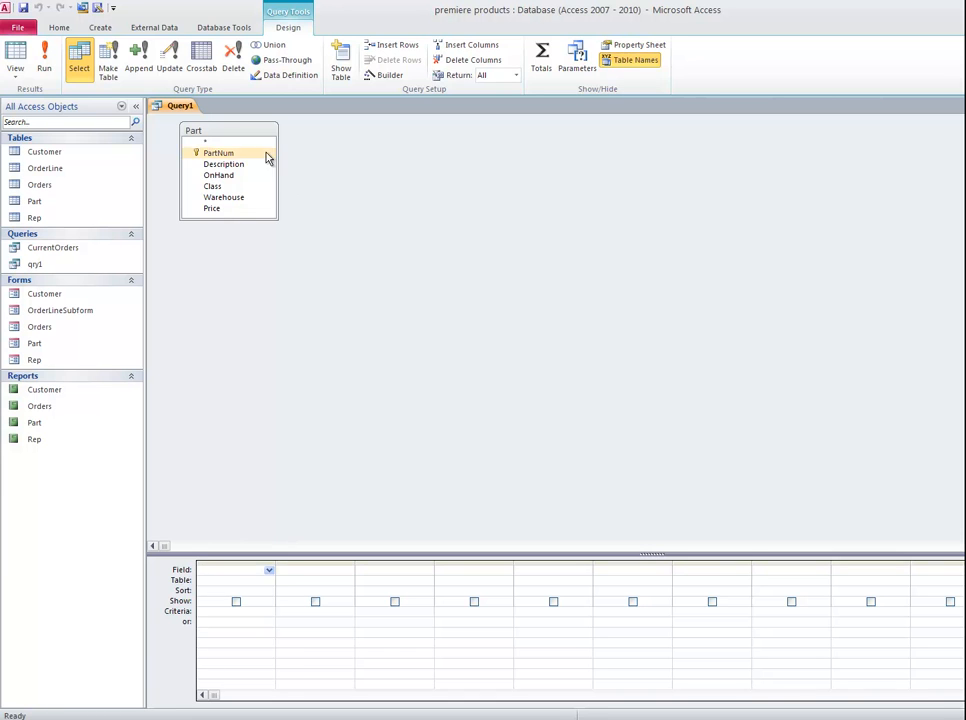
Step: Add all six Part fields, PartNum through Price, as individual columns at once and display the query results
double_click(233, 131)
drag(260, 153, 236, 570)
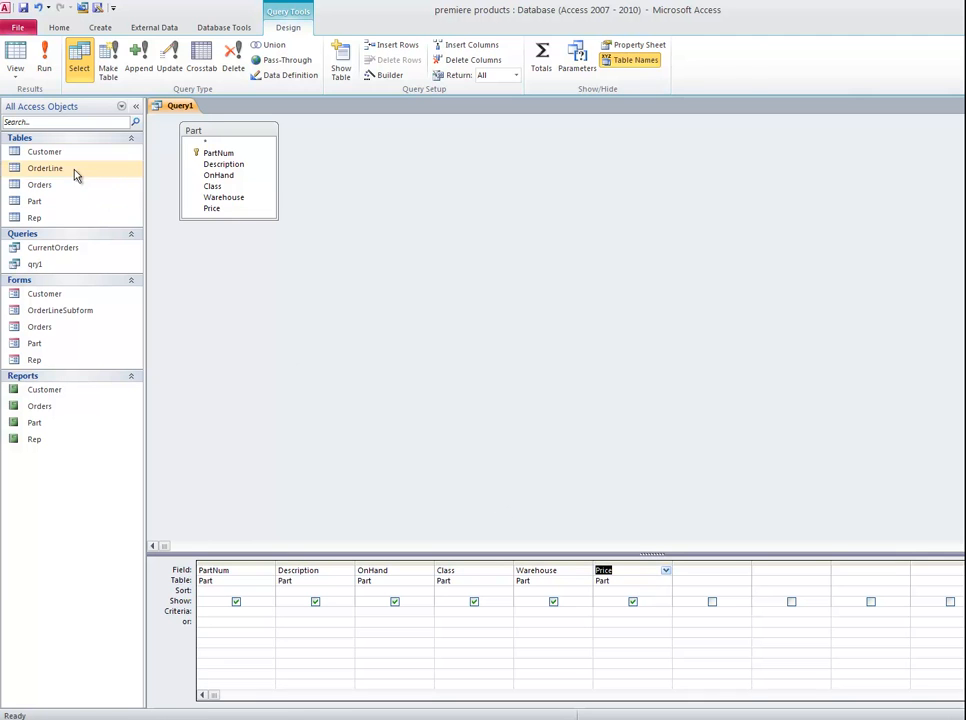
click(24, 63)
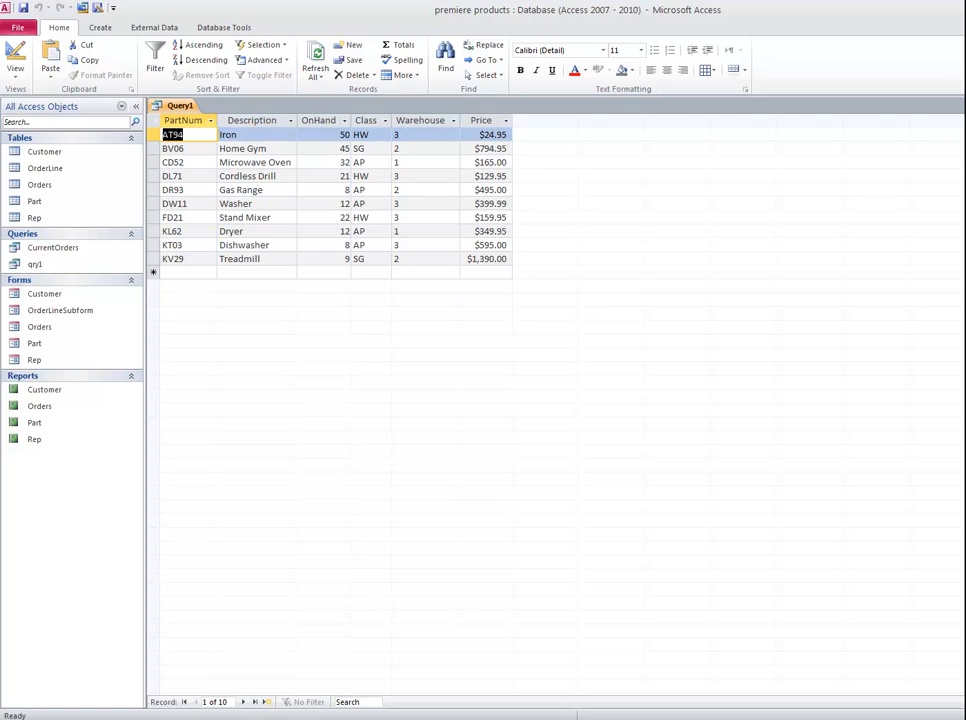
Step: Close the Part query and save it under the name qry2
click(963, 105)
click(533, 407)
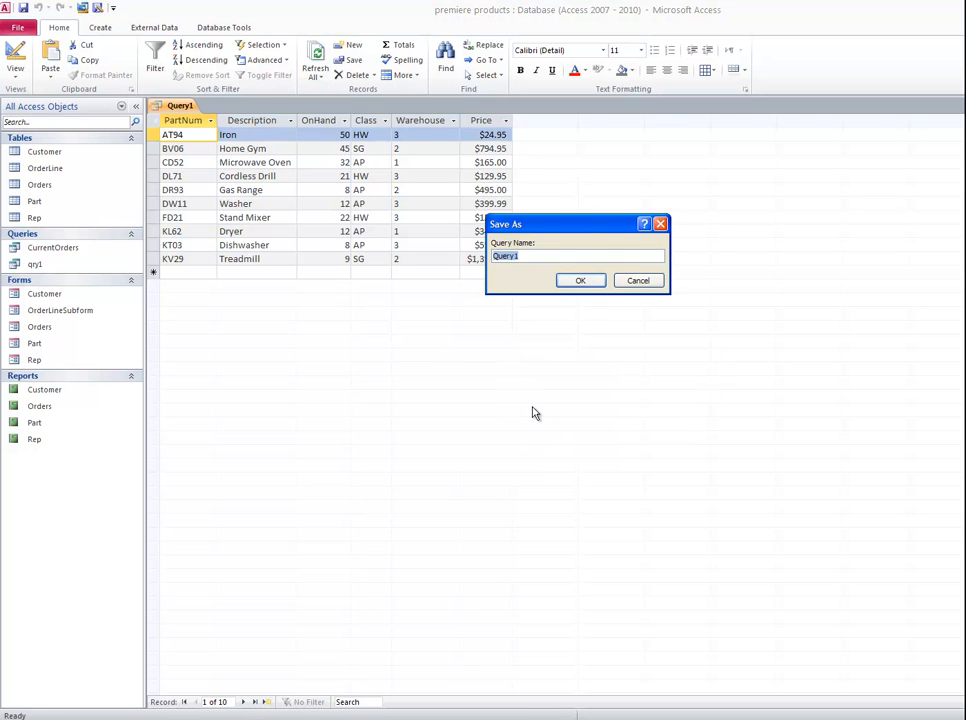
text(qry2)
key(Return)
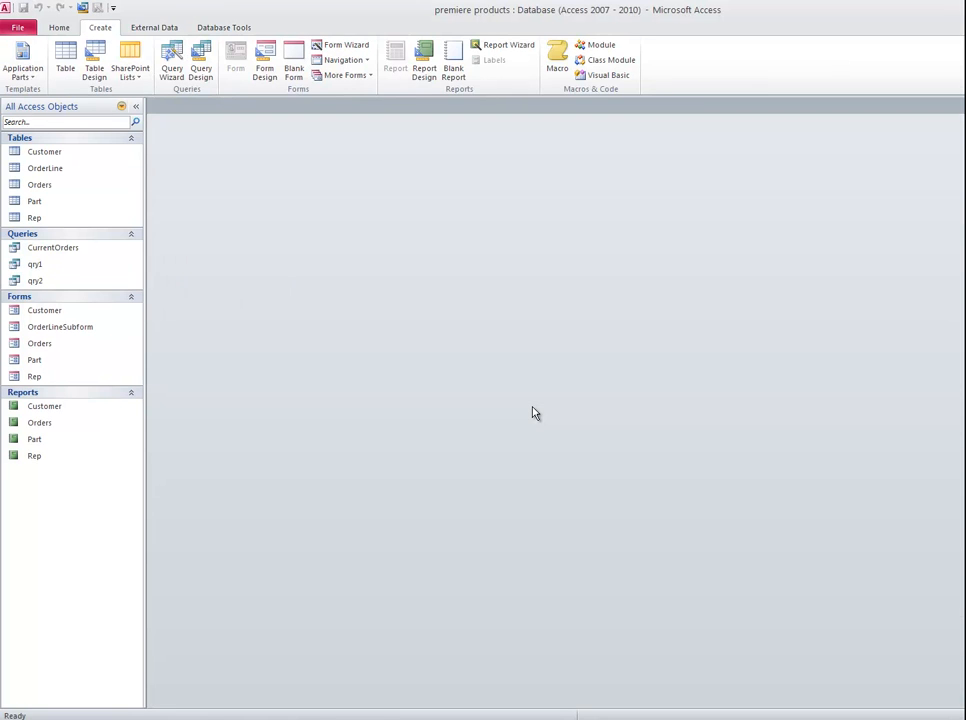
Step: Start a third query design on the Customer table and enlarge its field list until every field shows
click(201, 62)
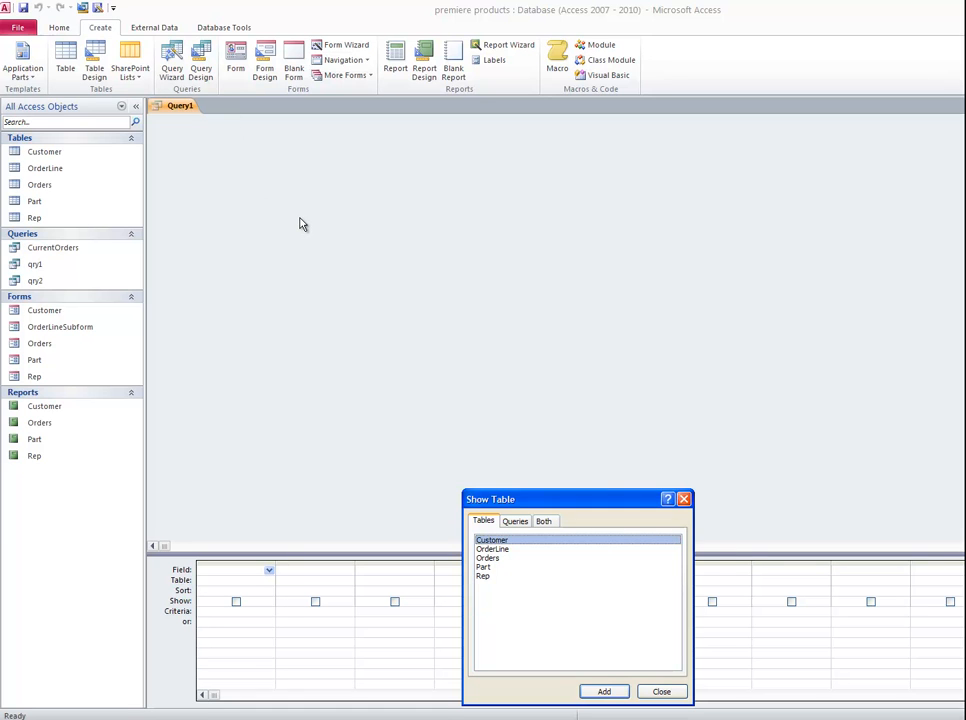
double_click(507, 541)
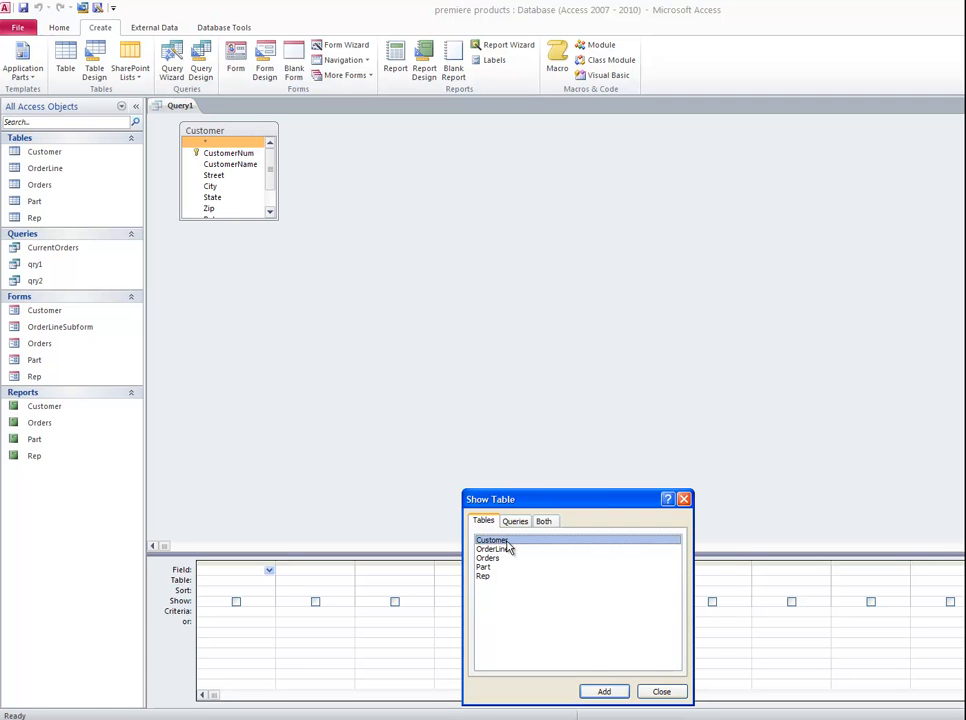
click(670, 693)
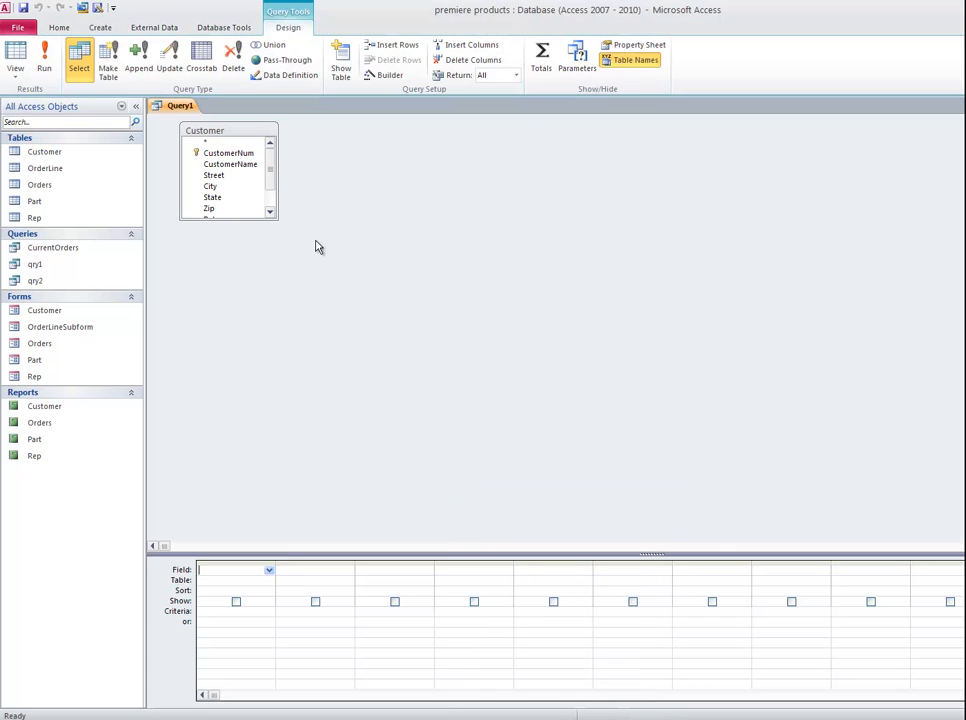
drag(278, 220, 300, 267)
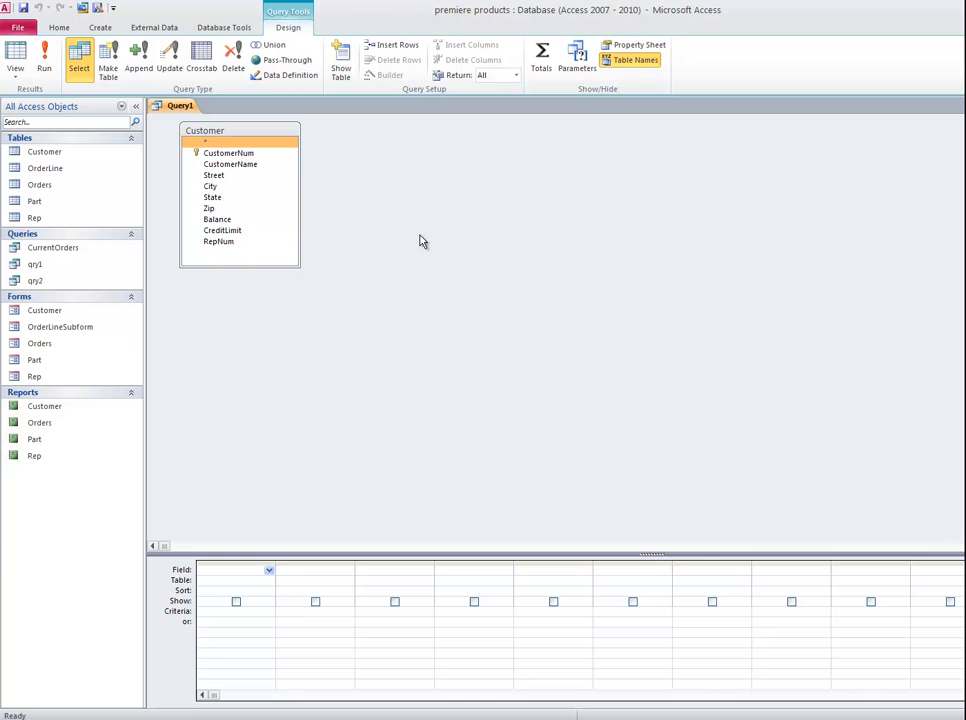
Step: Add the CustomerNum, CustomerName and RepNum fields to the query's design grid
double_click(250, 153)
double_click(256, 165)
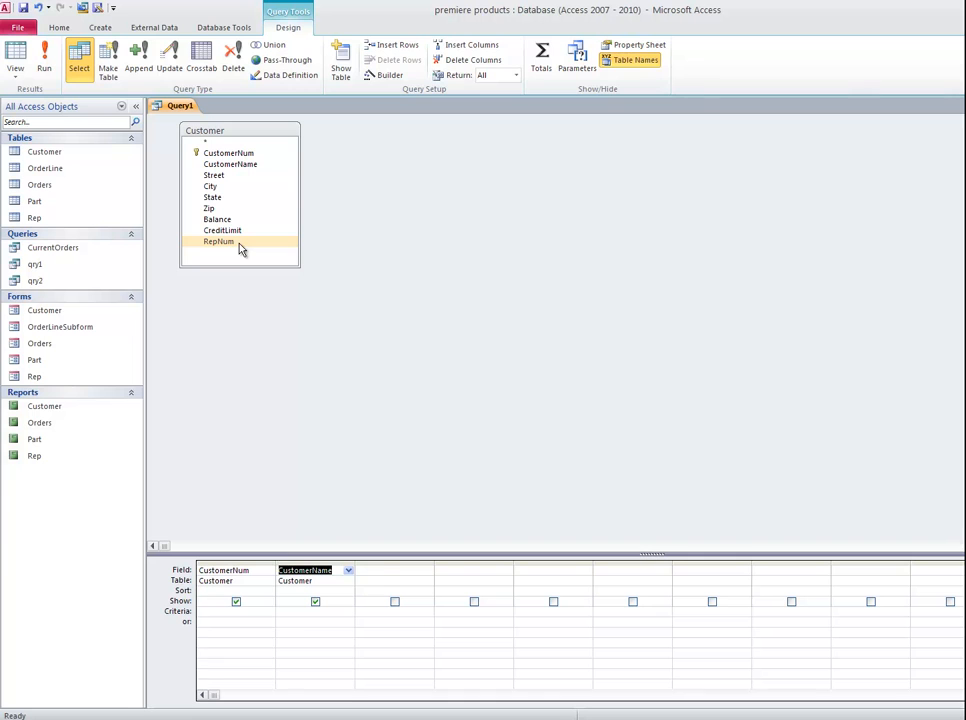
double_click(240, 249)
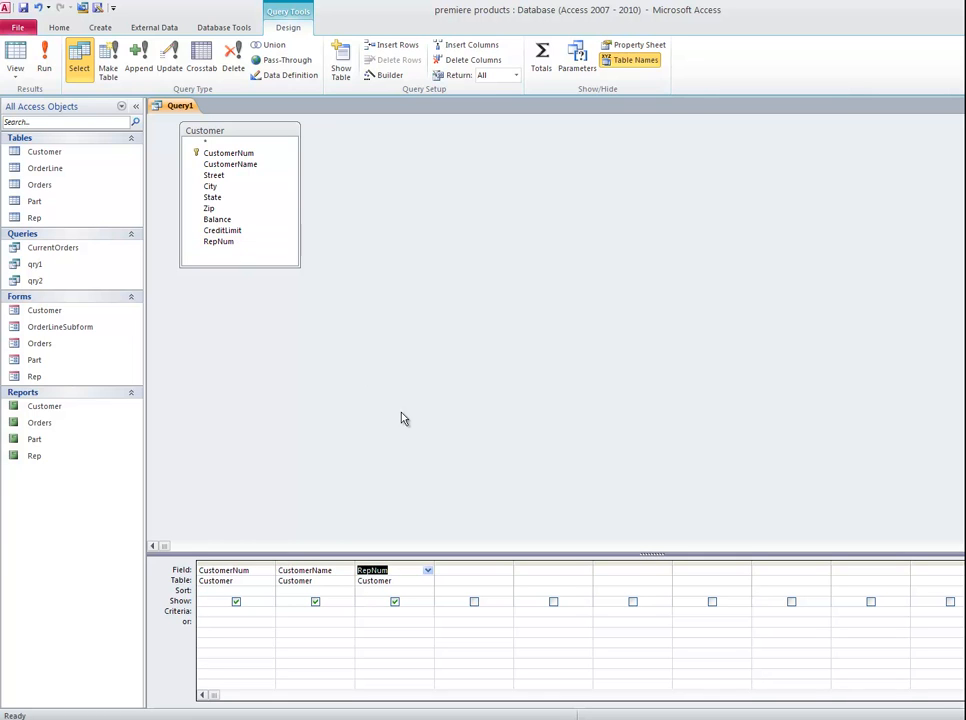
Step: Set the RepNum criterion to 35 and display the matching customers
click(380, 612)
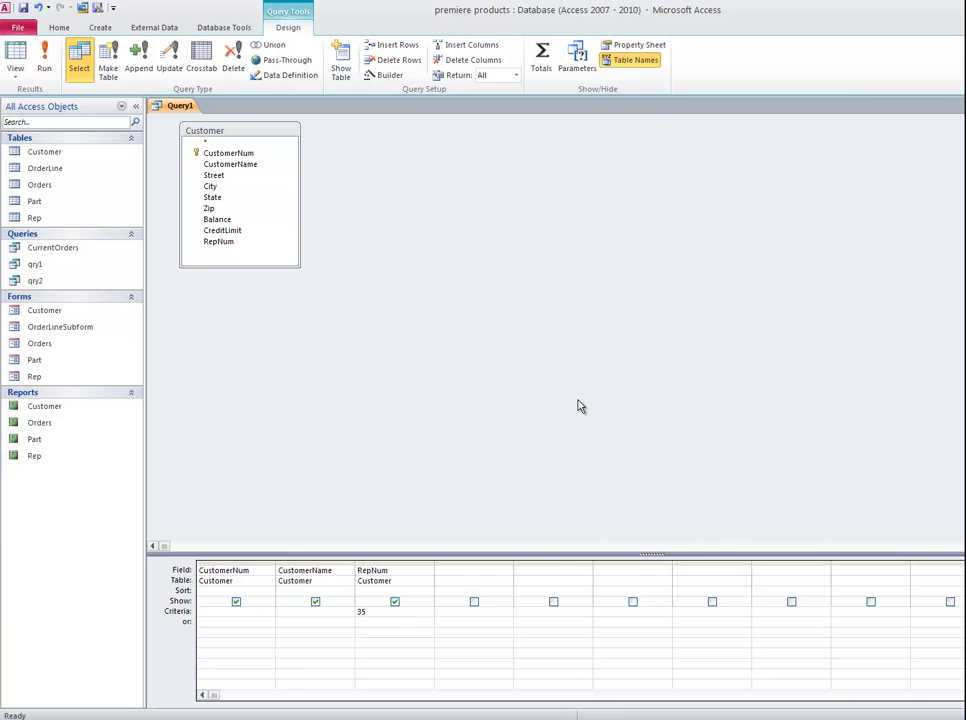
click(16, 58)
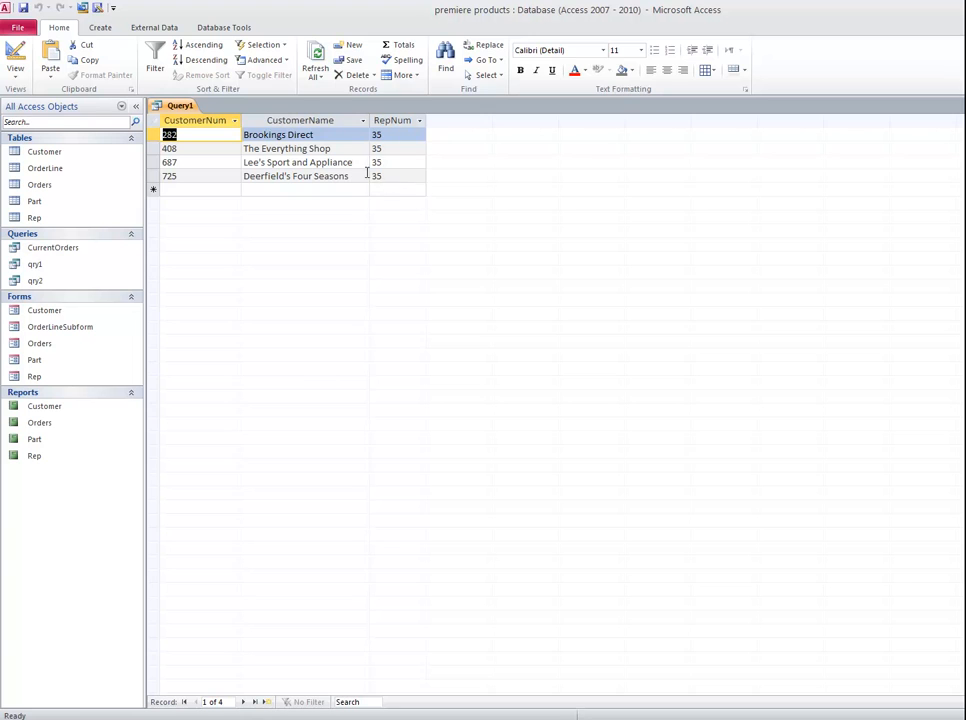
Step: Return to the query design, hide the RepNum column from the output, and run the query again
click(16, 58)
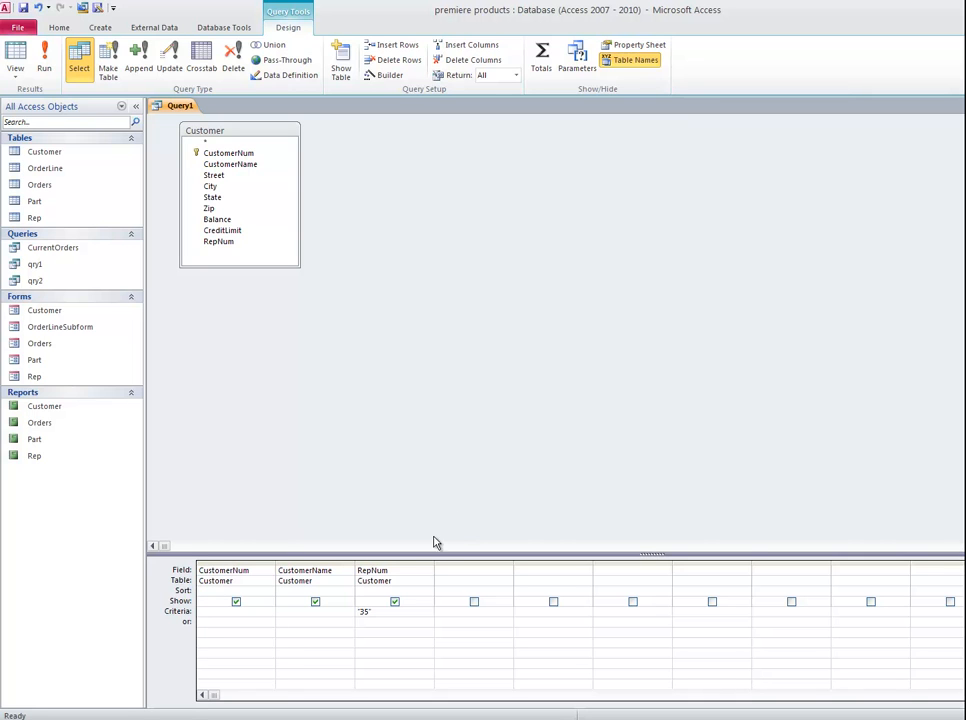
click(395, 602)
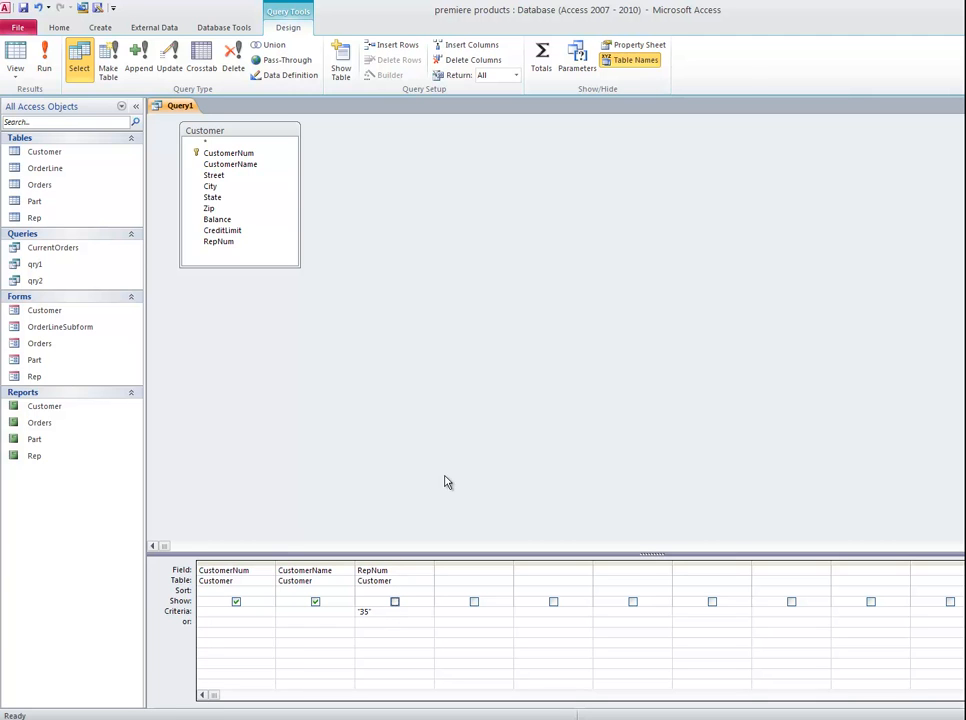
click(44, 62)
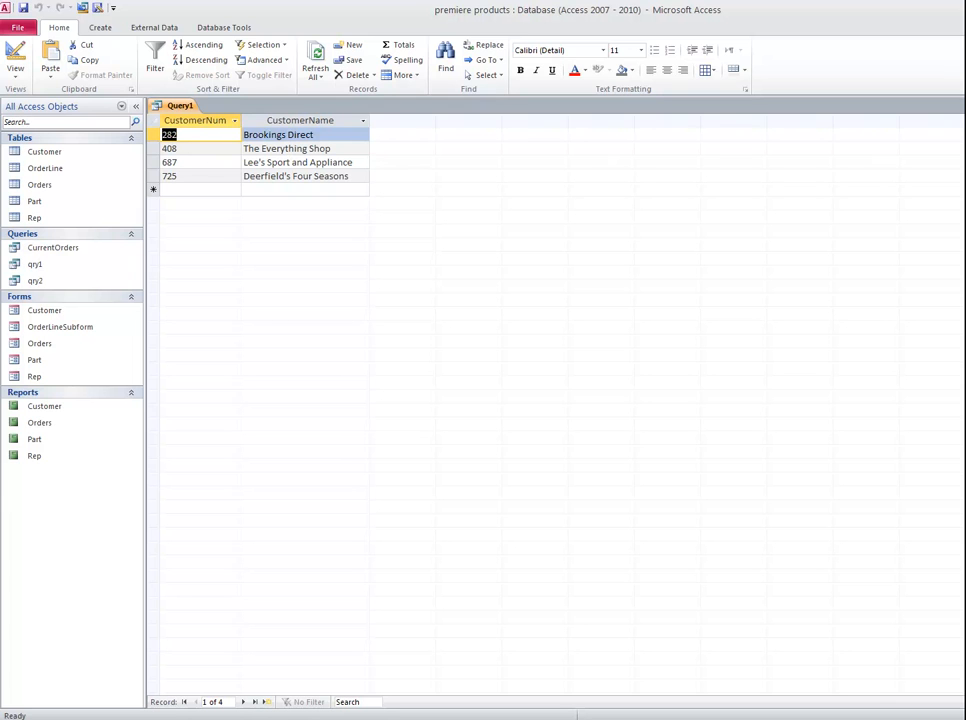
Step: Close the query filtered by rep number and save it under the name qry3
click(960, 105)
click(530, 416)
text(aqry)
key(Home)
key(Delete)
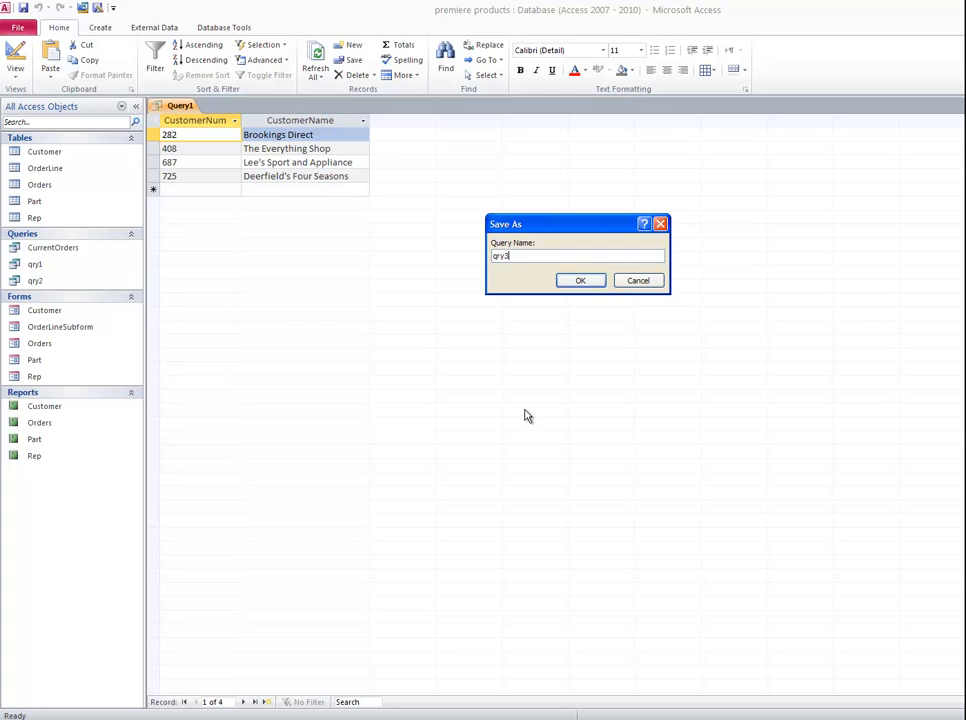
text(3)
key(Return)
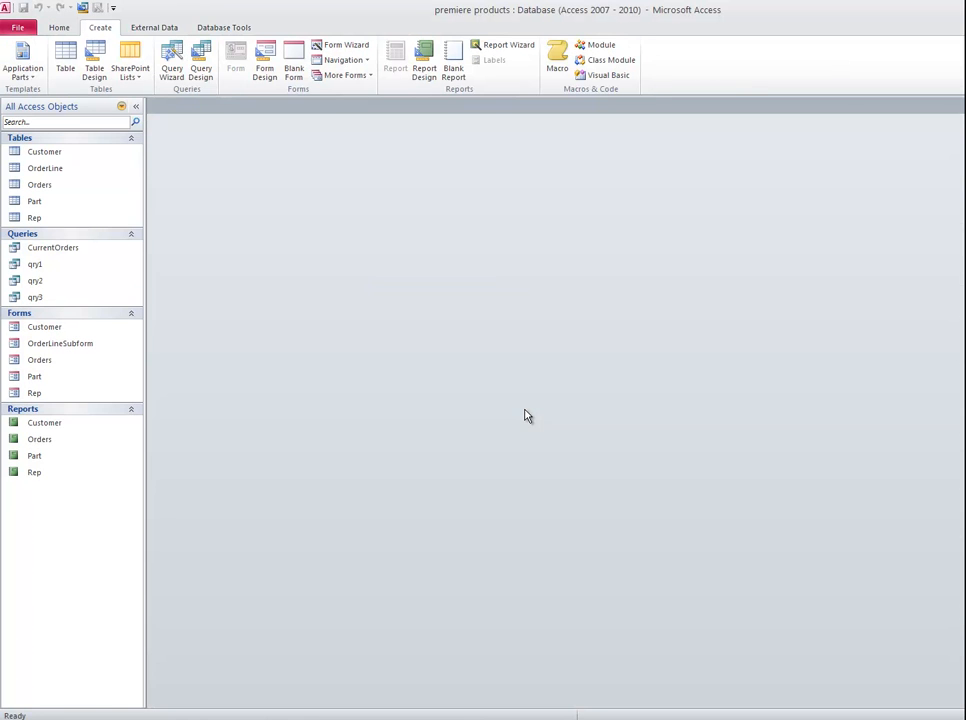
Step: Create a new query in design view on the Customer table and enlarge its field list to show every field
click(203, 66)
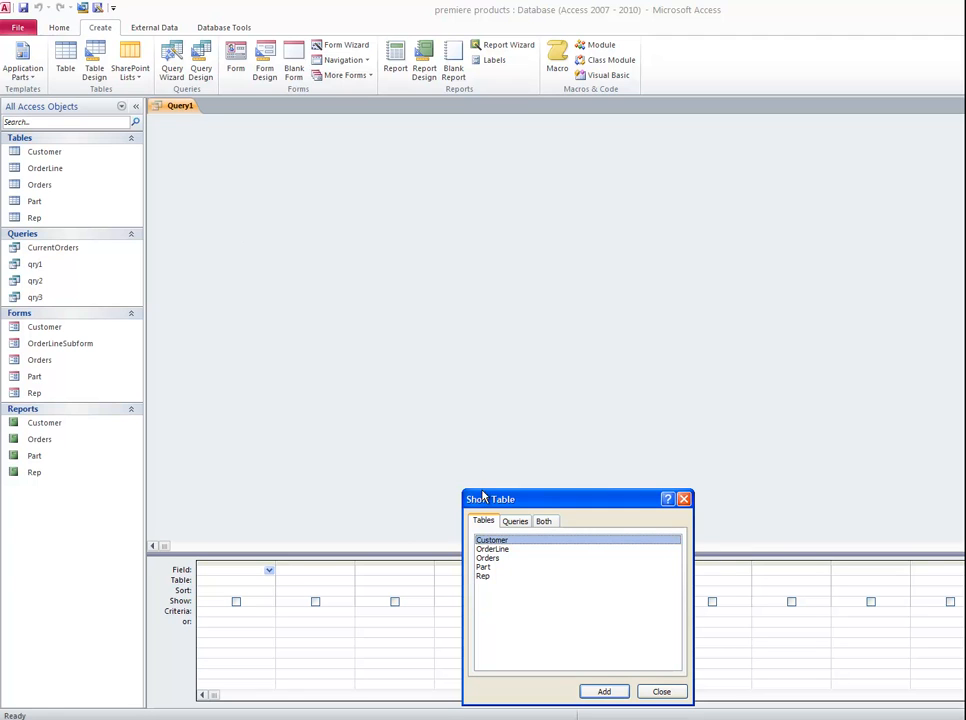
double_click(518, 541)
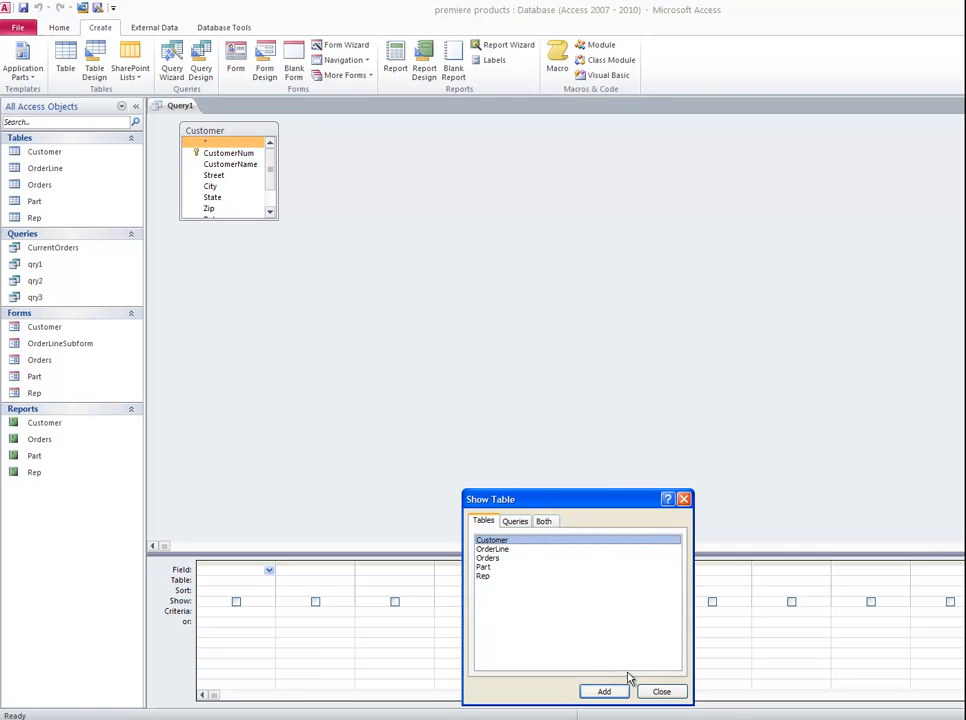
click(662, 691)
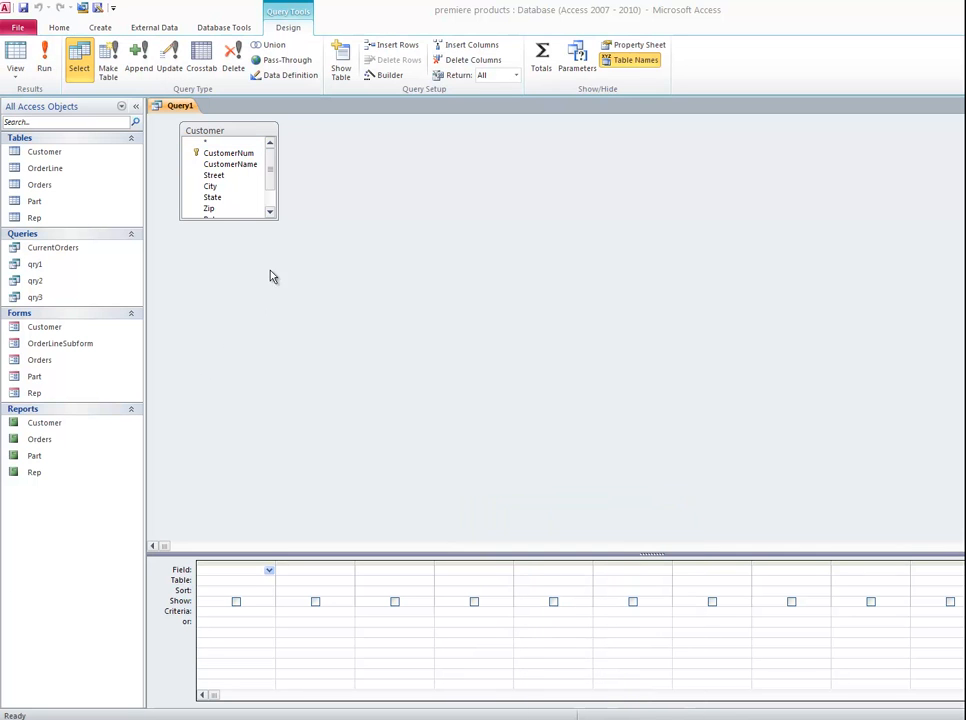
click(270, 212)
drag(277, 218, 291, 262)
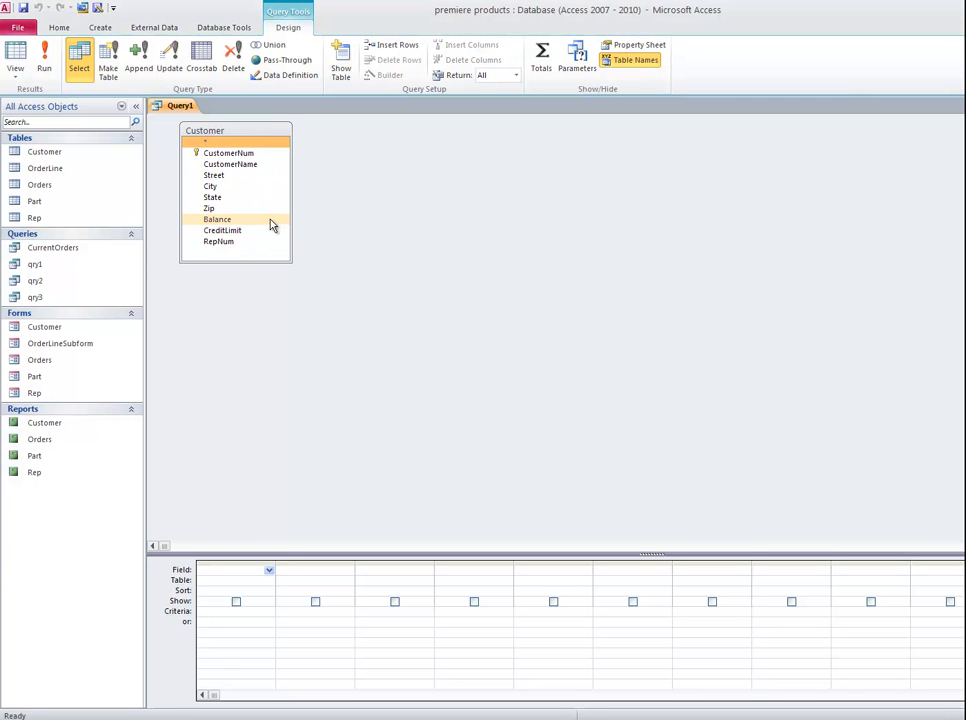
Step: Add the CustomerNum, CustomerName and RepNum fields to the new query's design grid
double_click(260, 153)
double_click(258, 166)
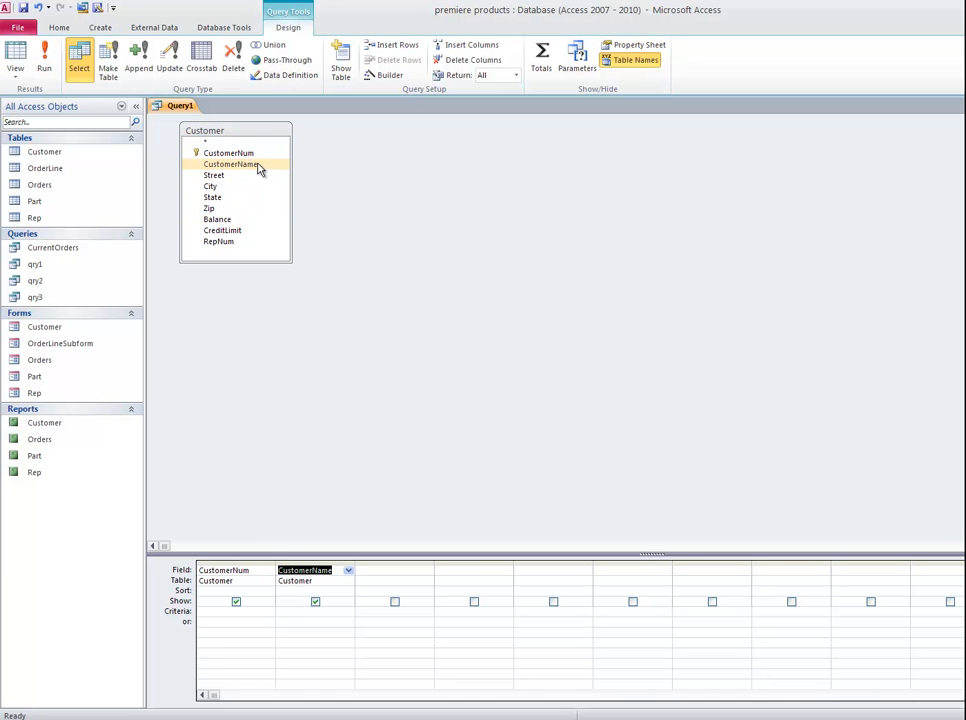
double_click(245, 242)
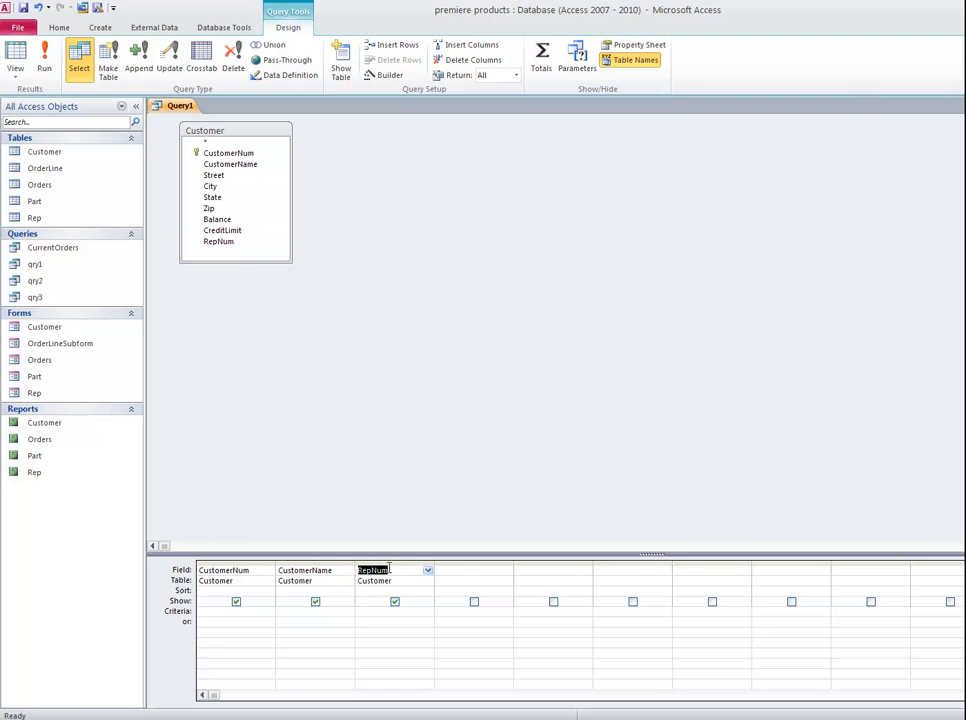
Step: Set the RepNum criterion to 35, add CreditLimit with 10000 as its criterion in the same row, and display the results
click(360, 610)
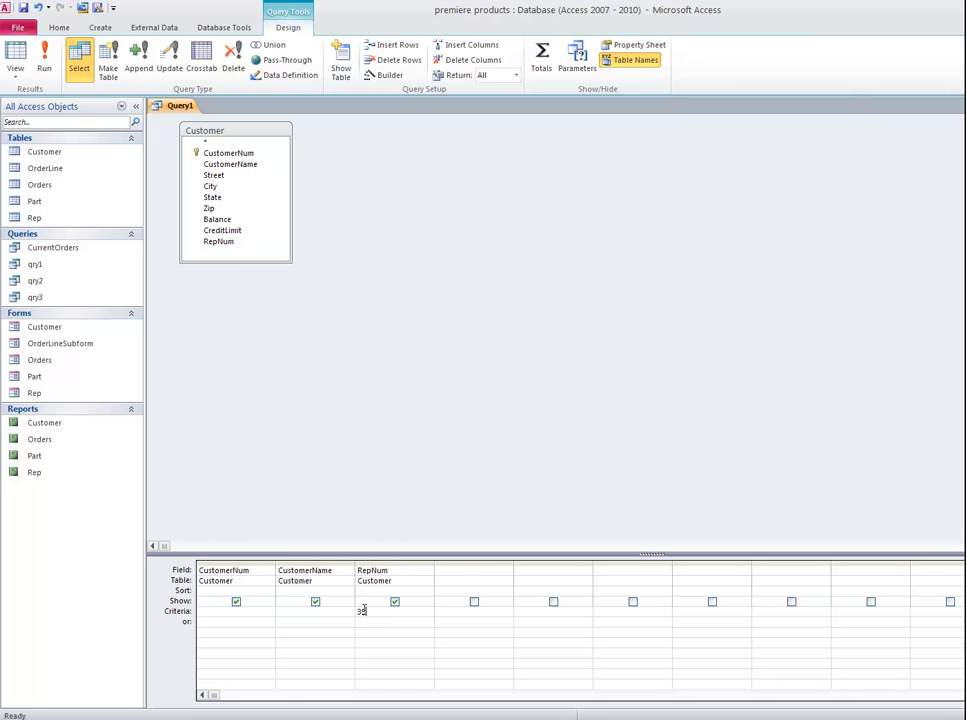
click(248, 232)
double_click(248, 232)
click(444, 611)
click(15, 58)
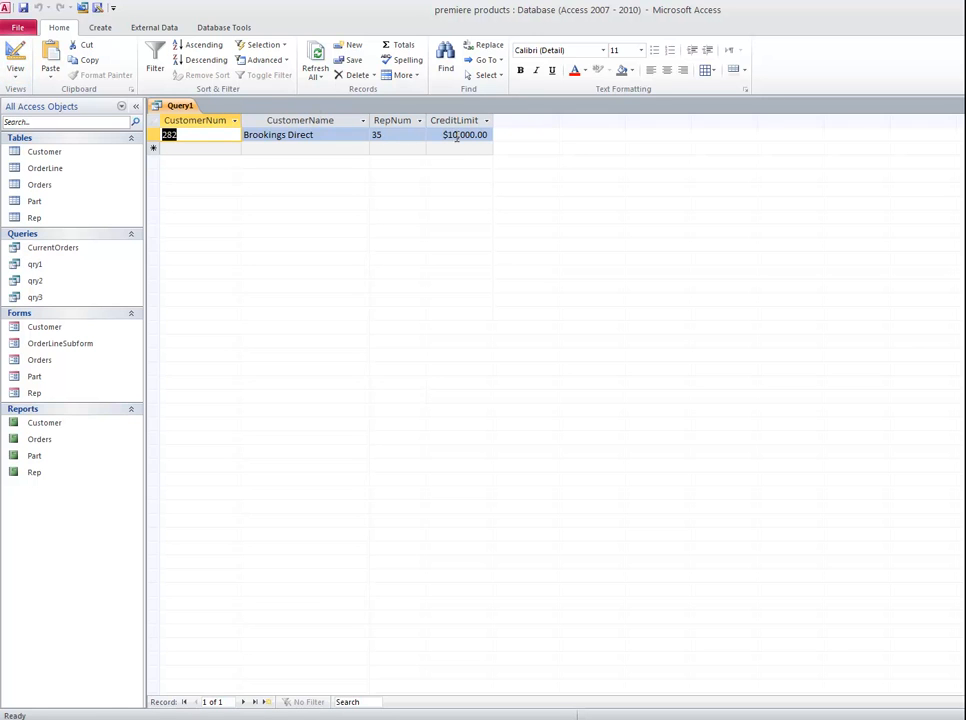
Step: Return to the design, hide the RepNum and CreditLimit columns from the output, and display the results again
click(15, 55)
click(395, 602)
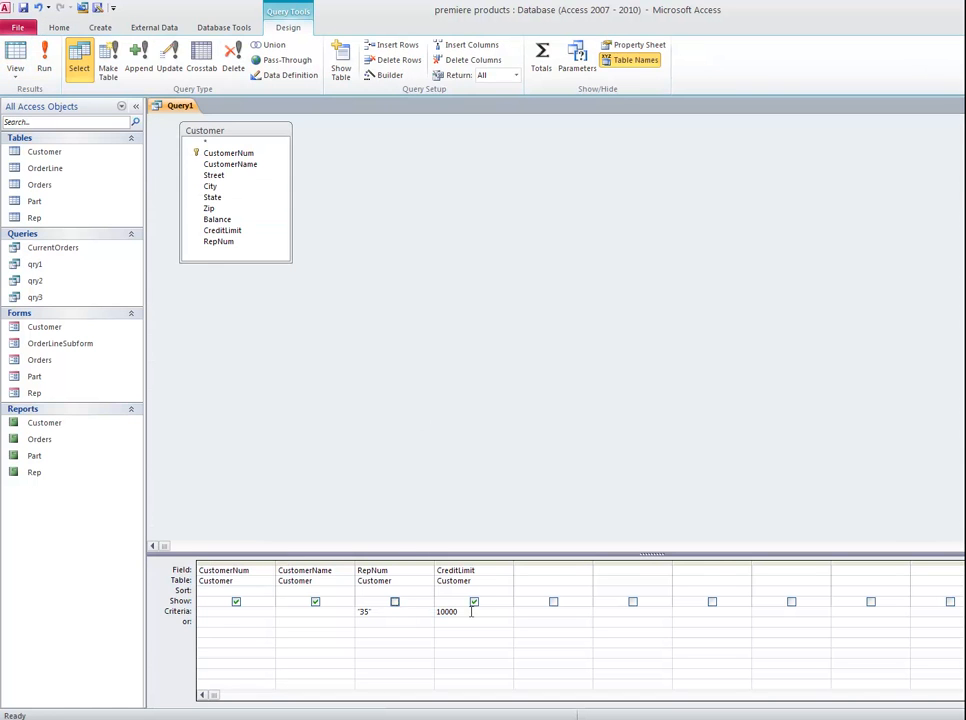
click(474, 602)
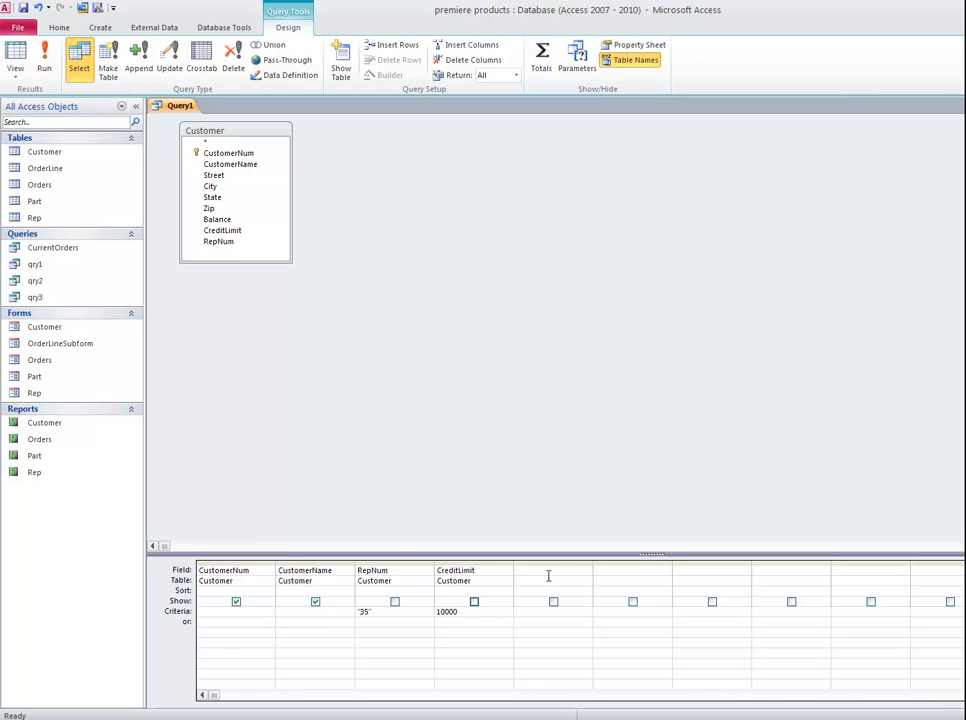
click(15, 55)
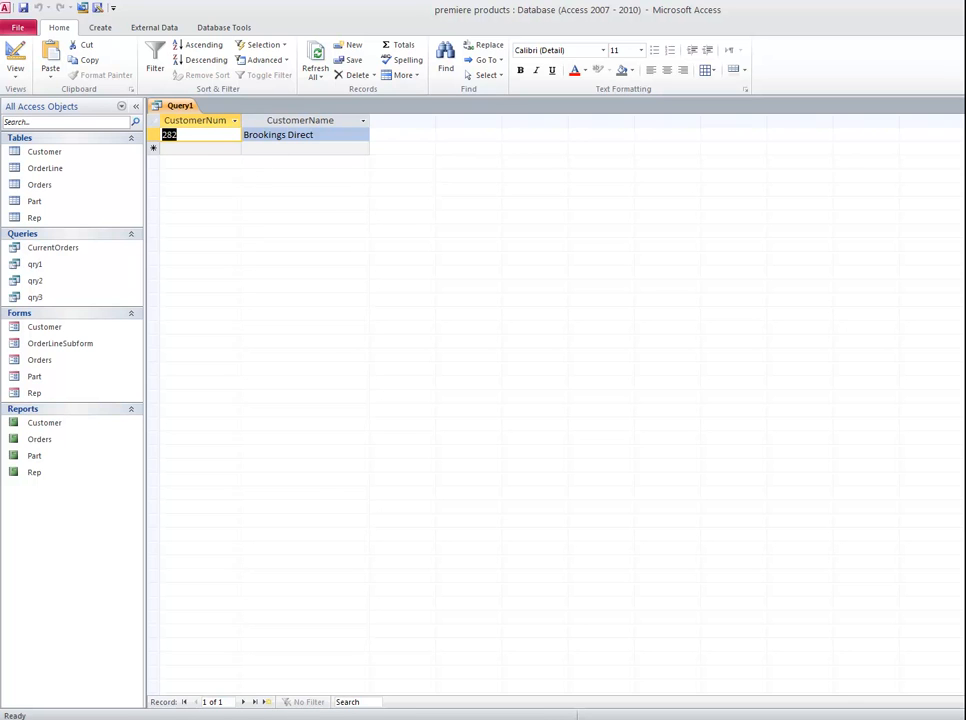
Step: Close the query filtered by rep number and credit limit, saving it as qry4
click(958, 105)
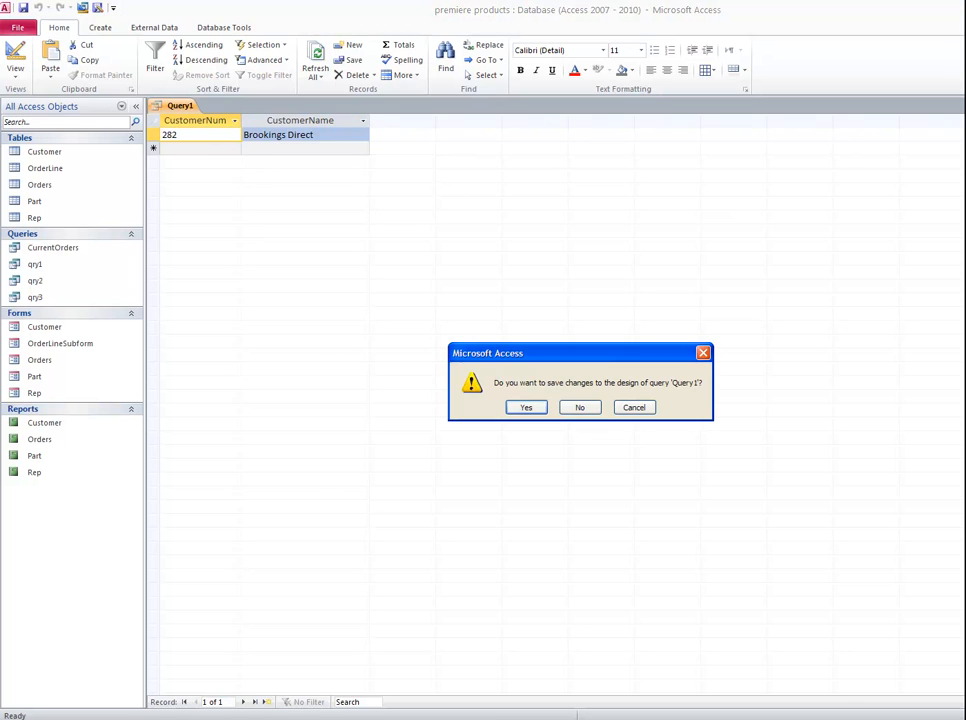
click(523, 410)
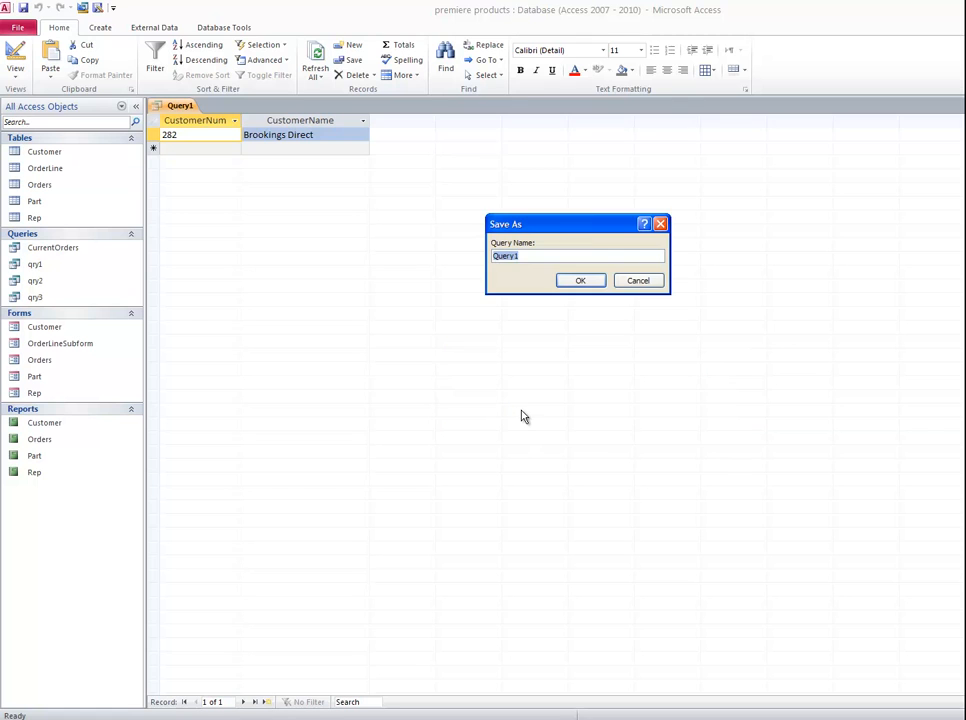
text(qry4)
key(Return)
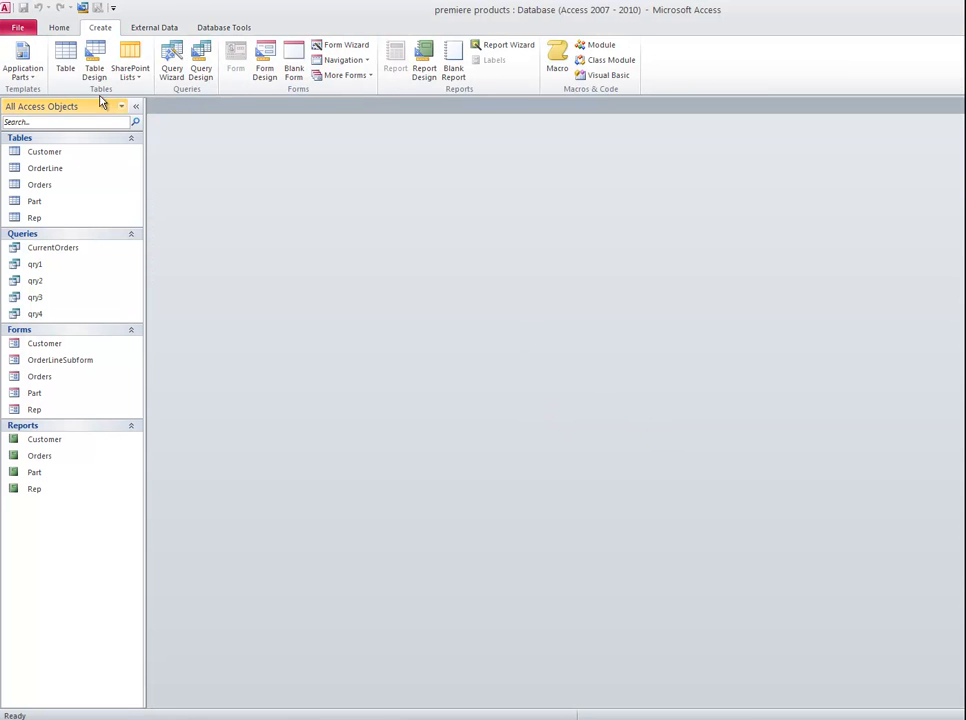
click(199, 62)
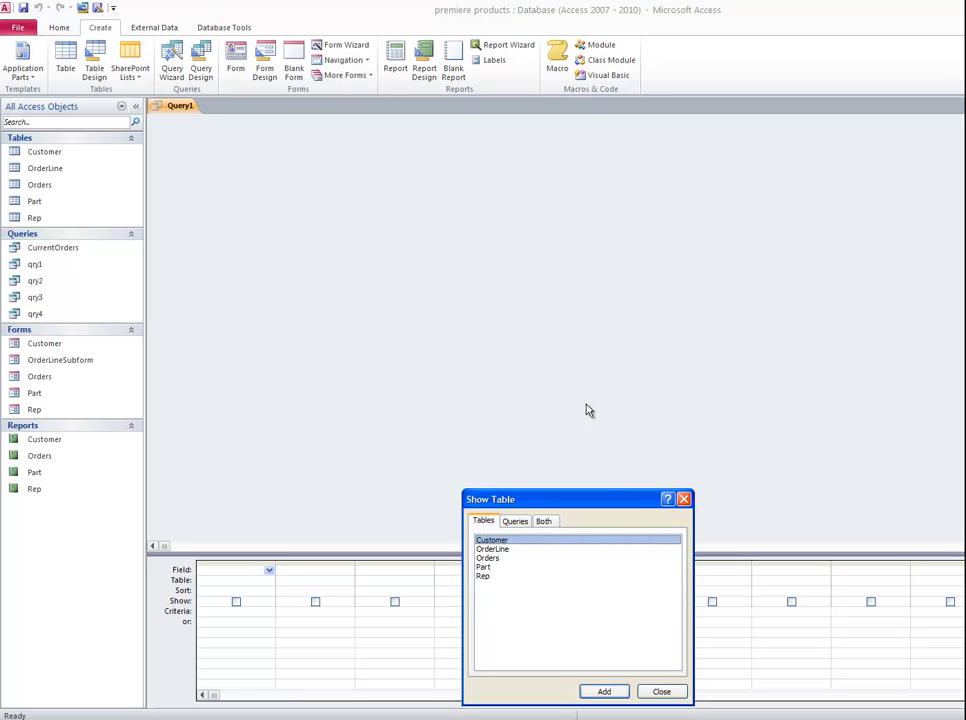
click(685, 499)
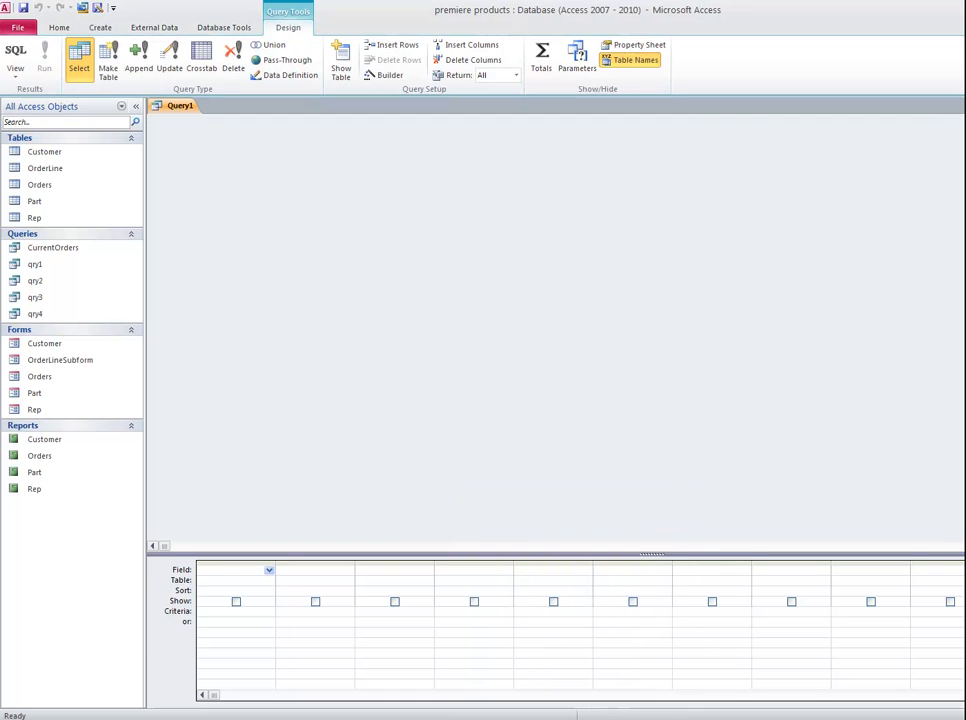
key(ctrl+w)
Step: Duplicate the qry4 query under the name qry5
click(60, 316)
key(ctrl+c)
key(ctrl+v)
text(qr)
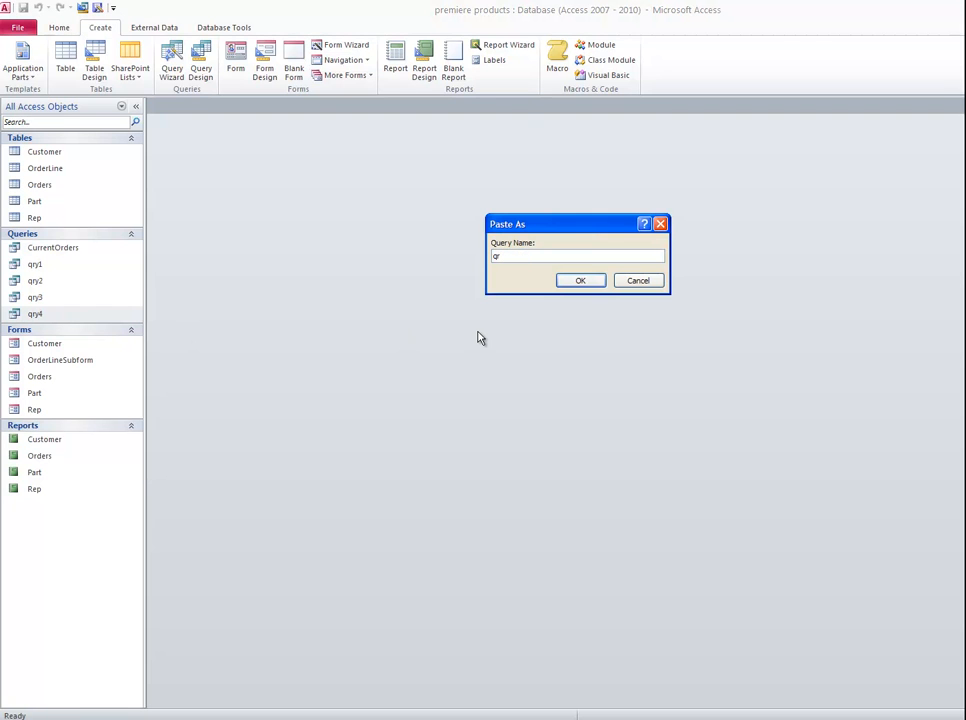
key(Return)
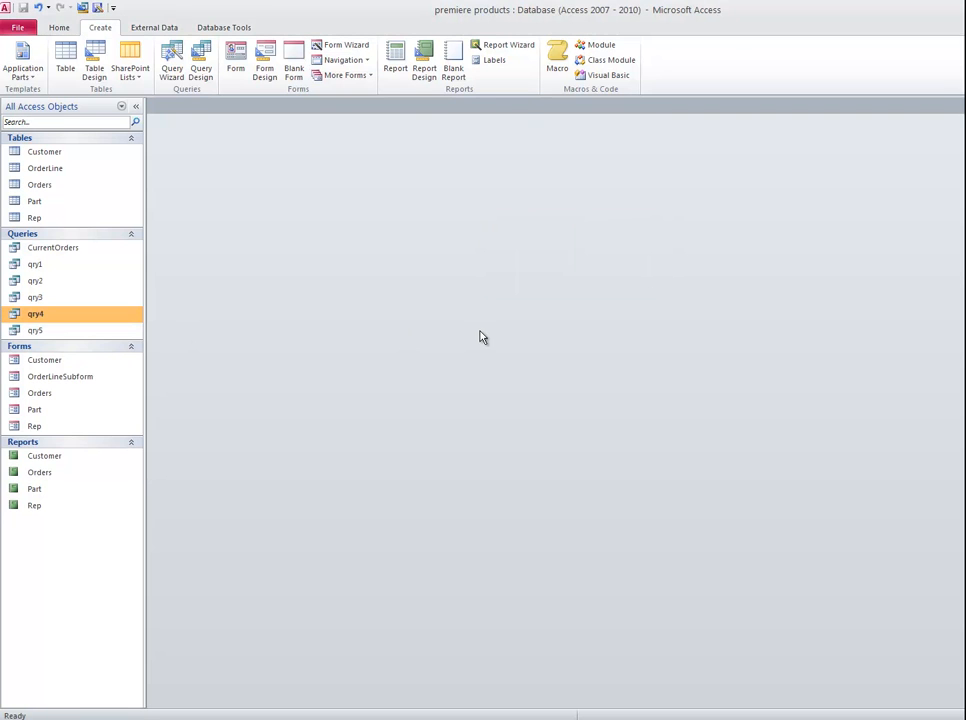
Step: Open the copied query qry5 and switch it to design view
right_click(78, 331)
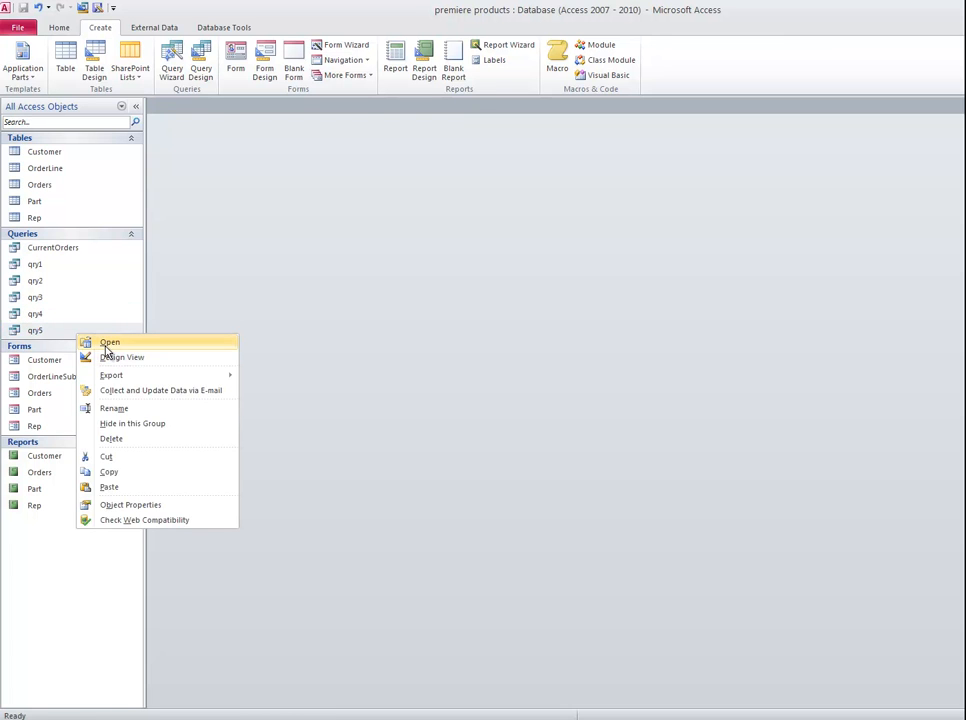
click(105, 343)
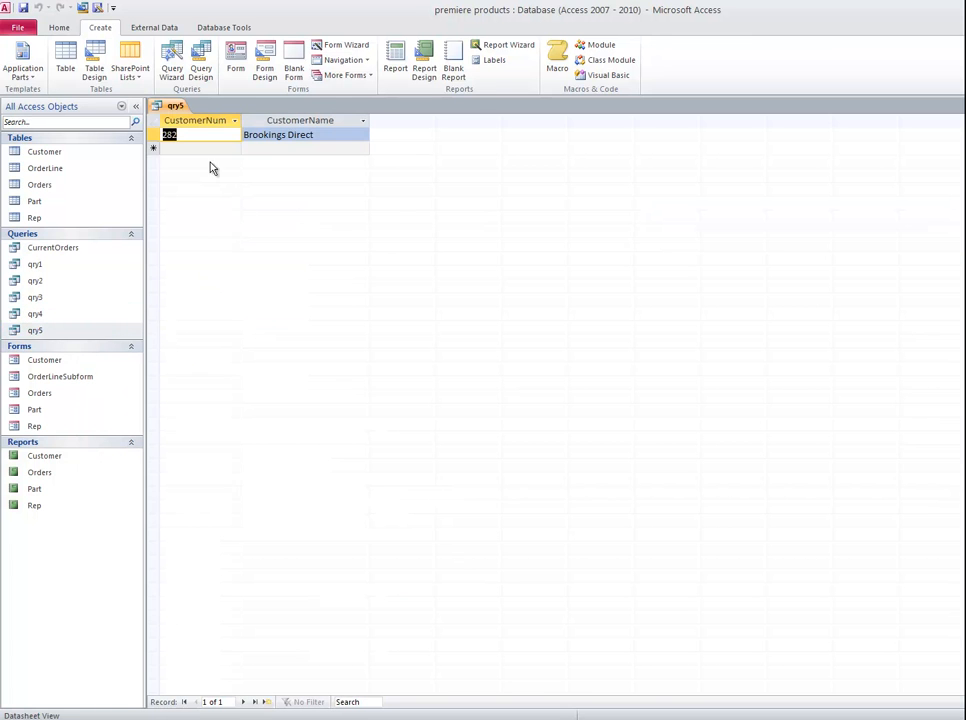
click(20, 57)
click(59, 27)
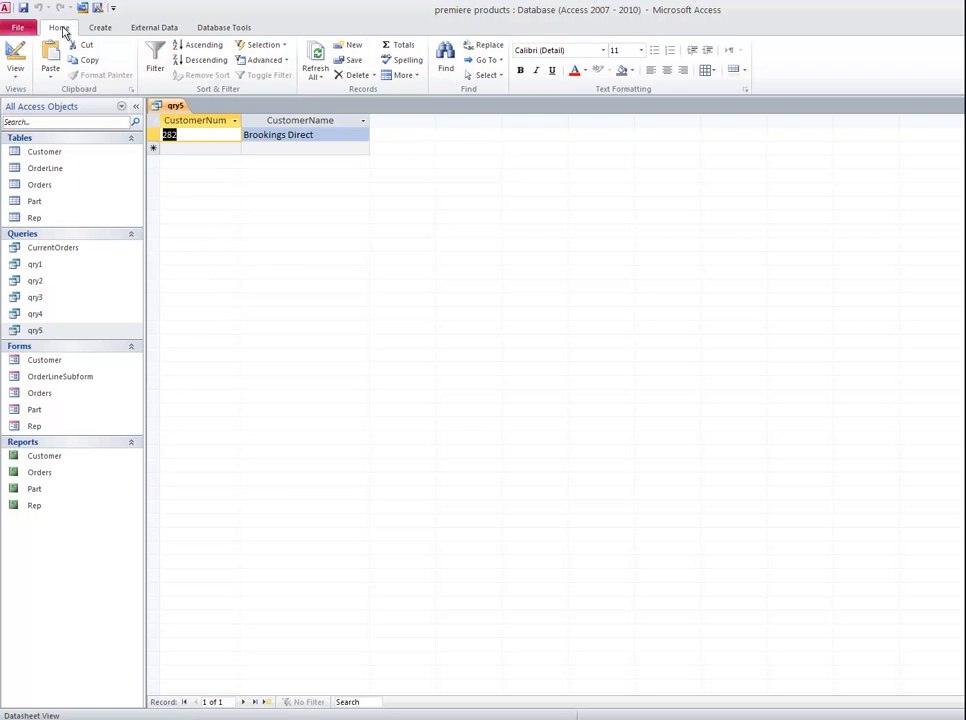
click(15, 55)
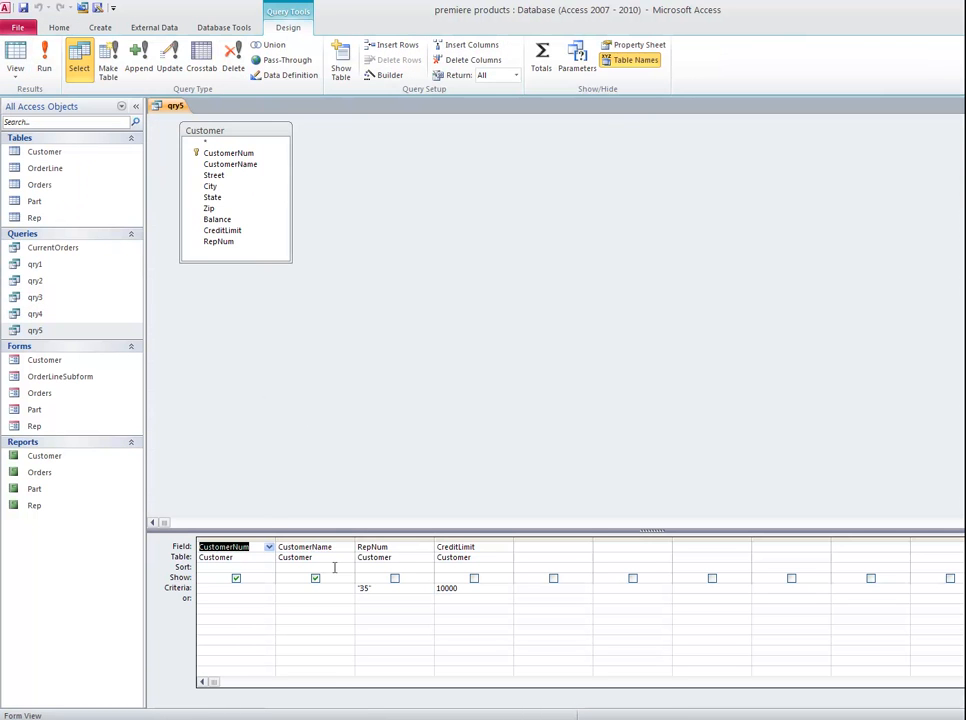
Step: Move the CreditLimit criterion 10000 to the "or" row and check the query results with the RepNum and CreditLimit columns shown
drag(464, 590, 430, 593)
key(Delete)
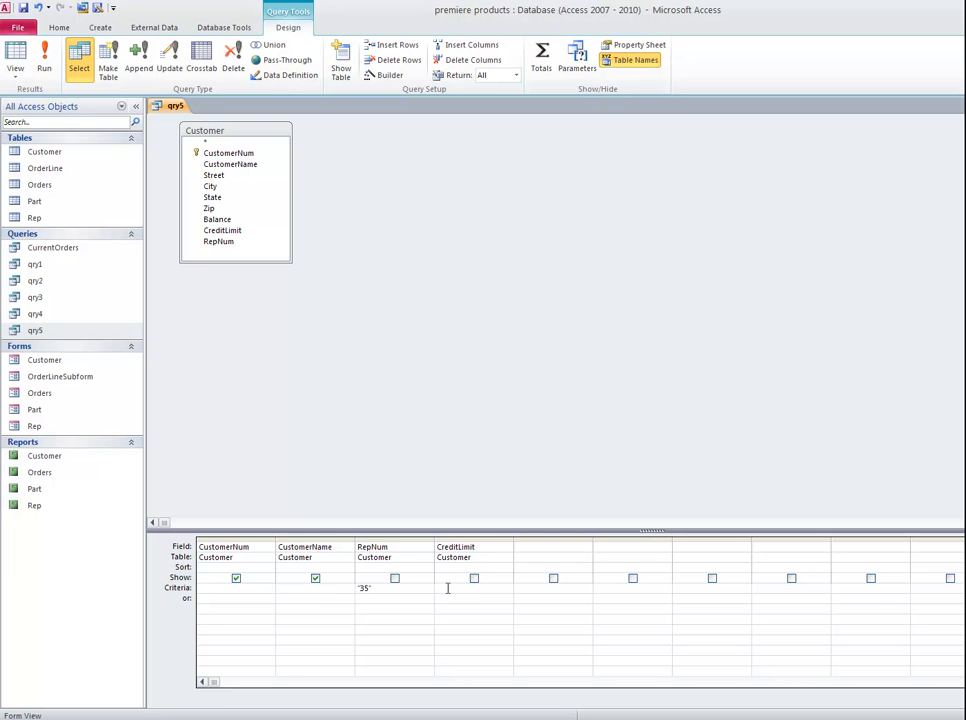
text(10000)
click(44, 60)
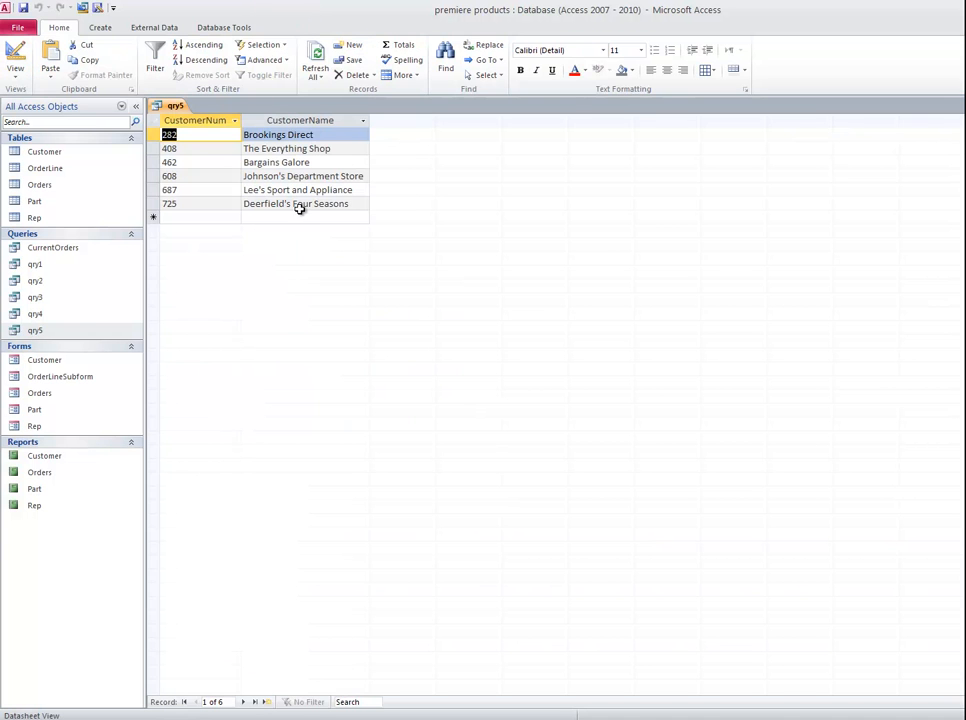
click(30, 57)
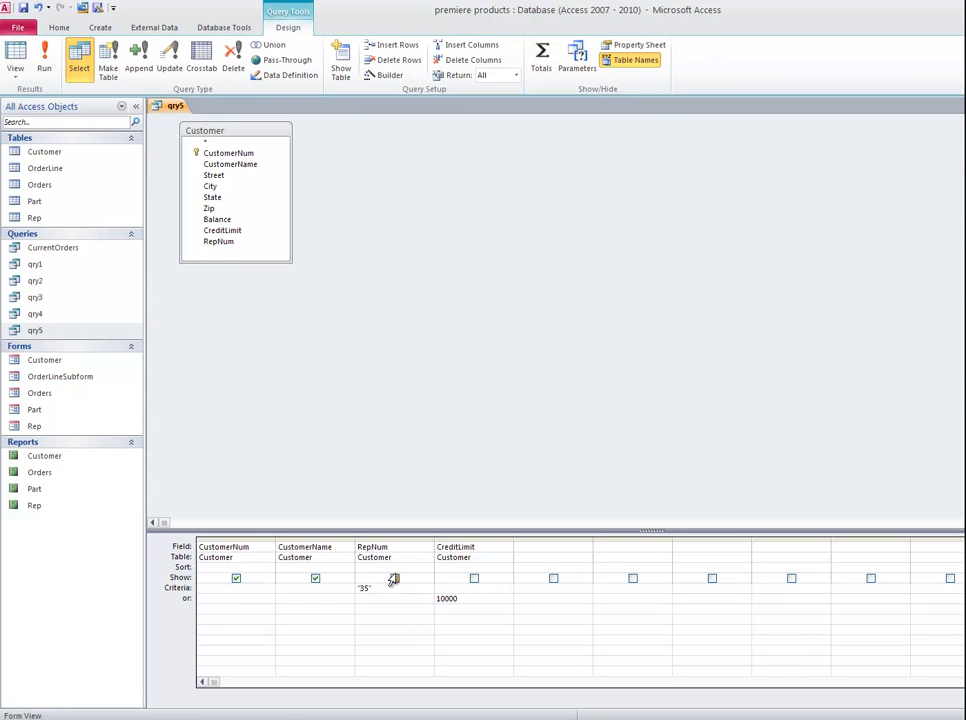
click(16, 58)
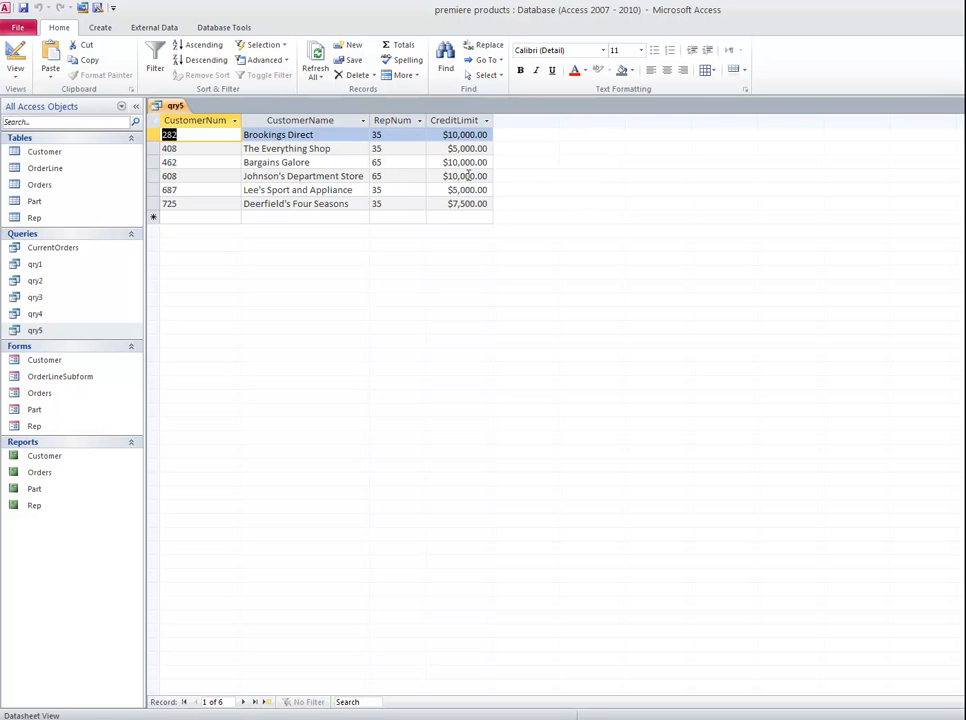
Step: Hide the RepNum and CreditLimit columns from the output and close qry5, saving its design changes
click(16, 54)
click(395, 578)
click(474, 578)
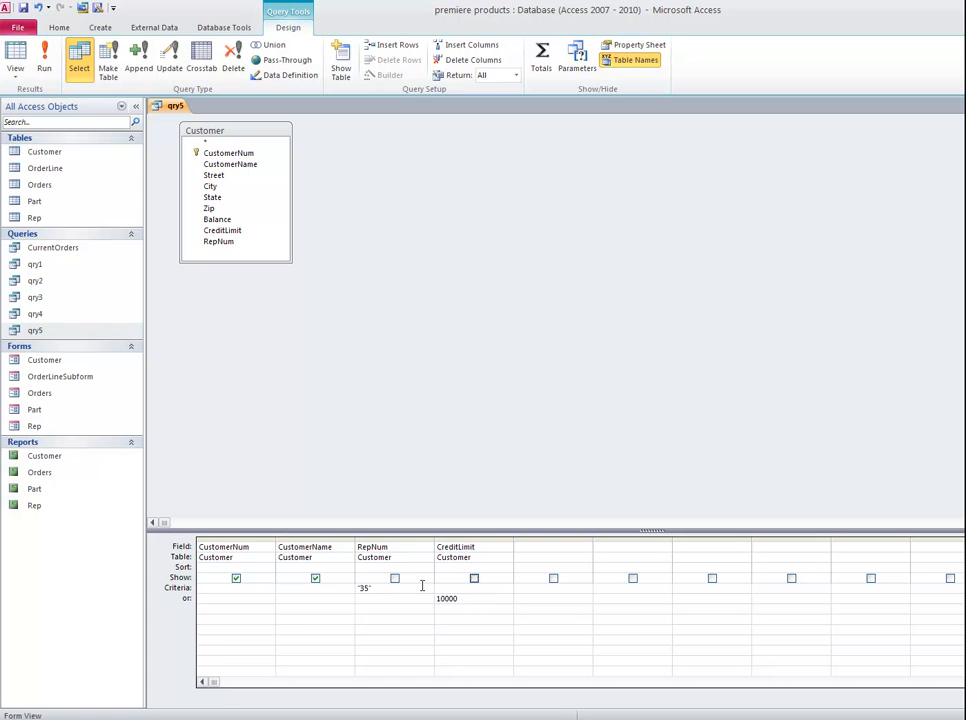
key(ctrl+w)
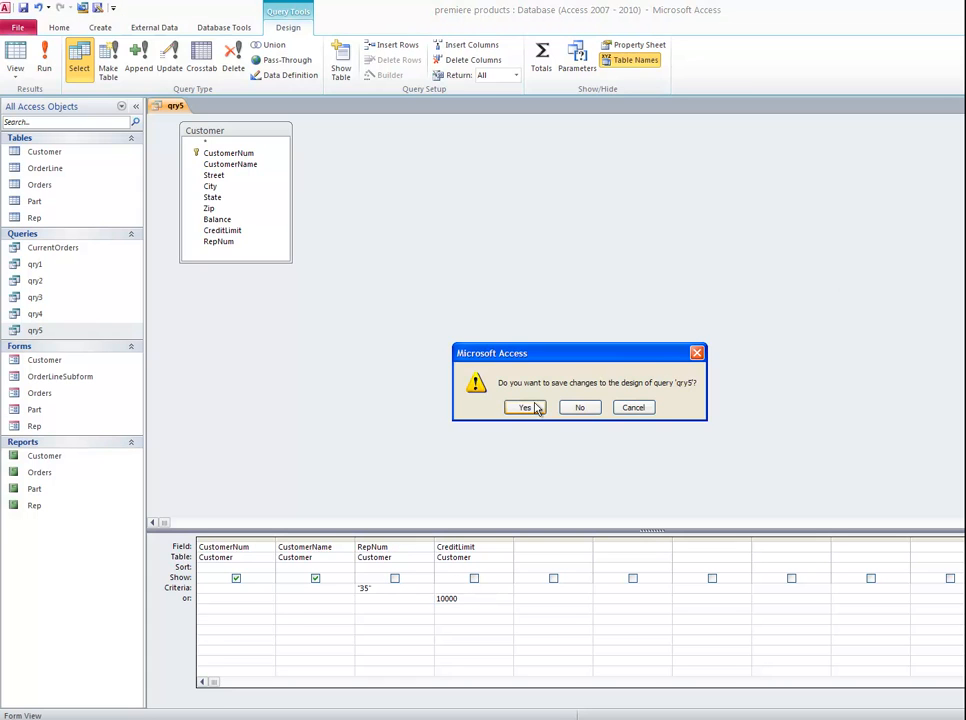
click(533, 409)
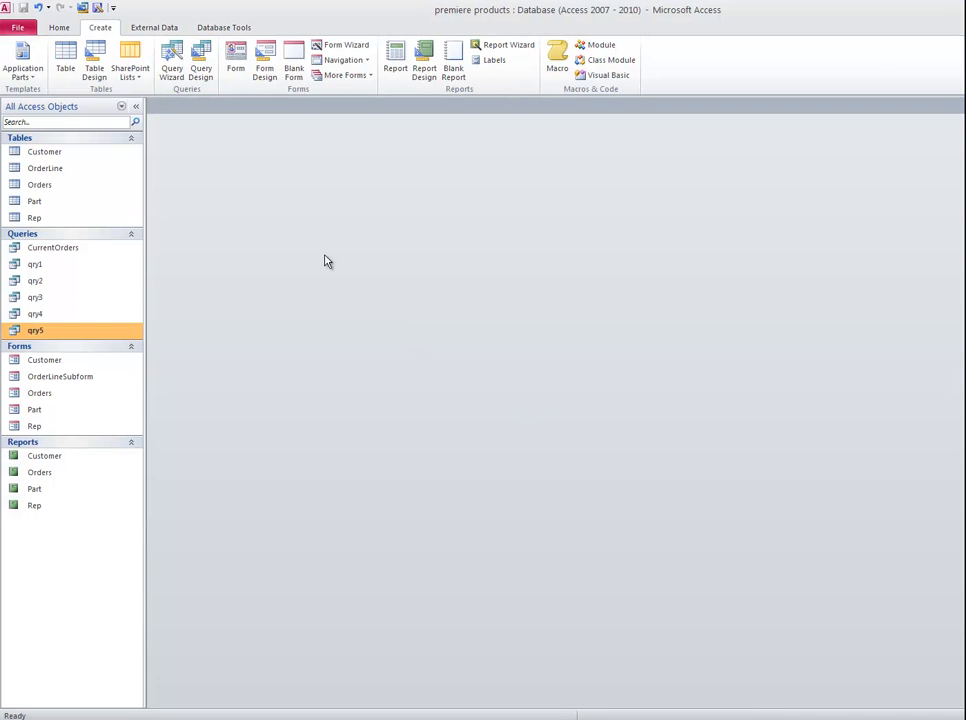
Step: Create a new query in design view containing the Orders and Customer tables
click(201, 70)
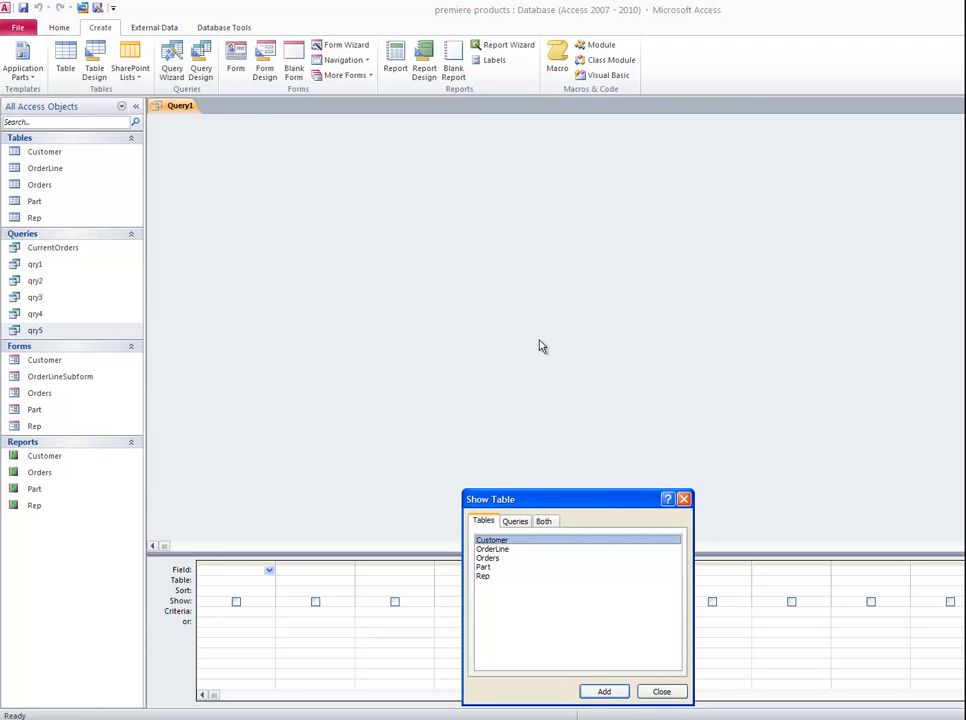
double_click(505, 560)
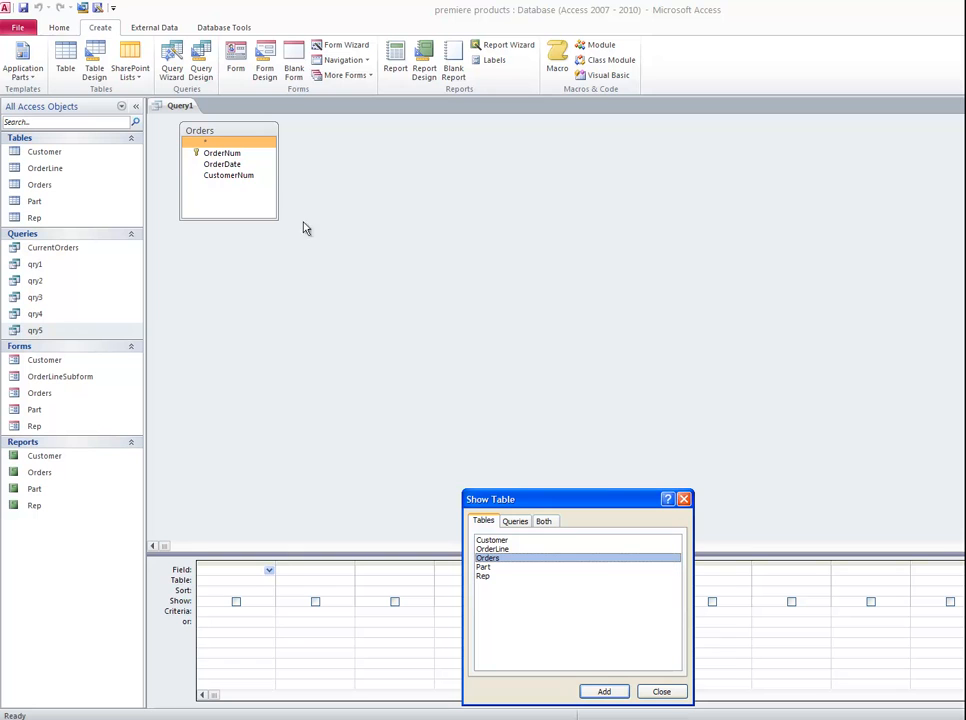
double_click(560, 541)
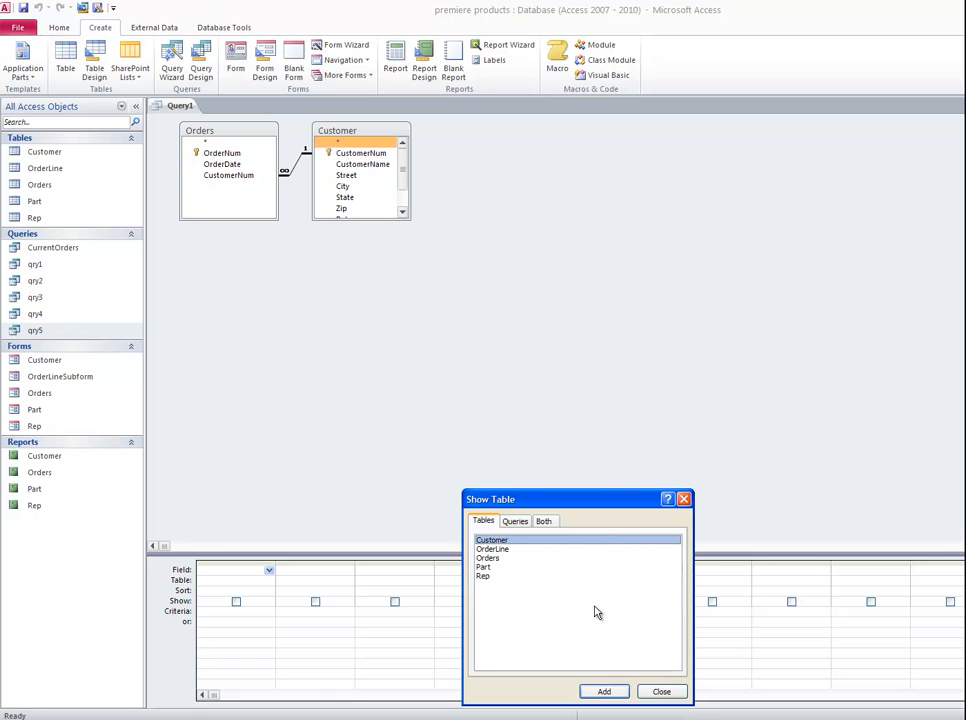
click(661, 692)
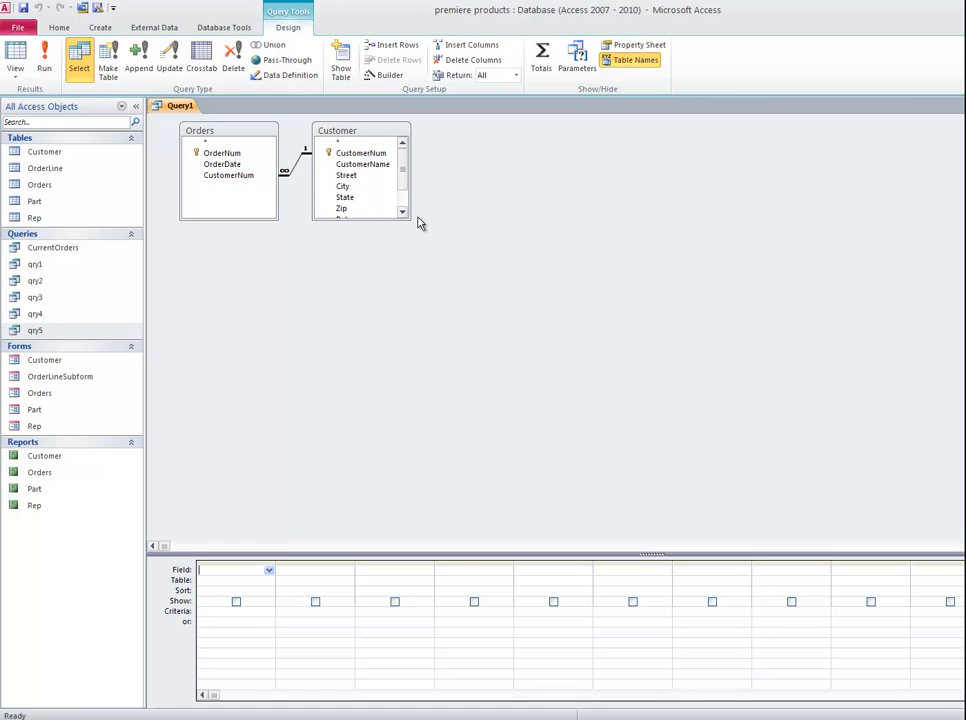
Step: Add the OrderNum, OrderDate and CustomerNum fields from the Orders table to the design grid
double_click(249, 155)
double_click(250, 167)
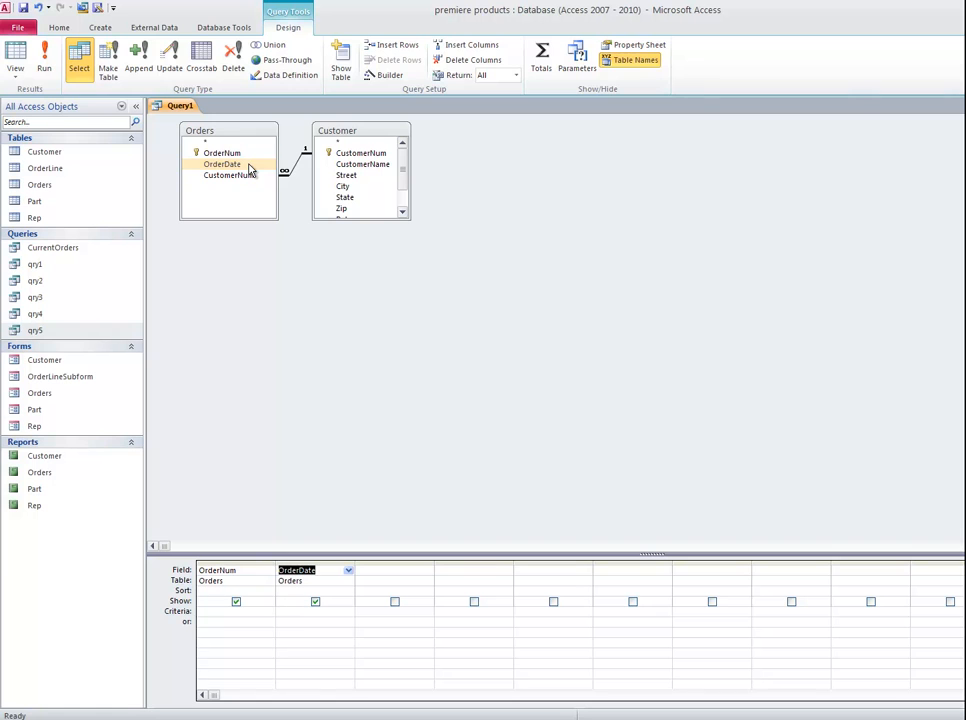
double_click(250, 177)
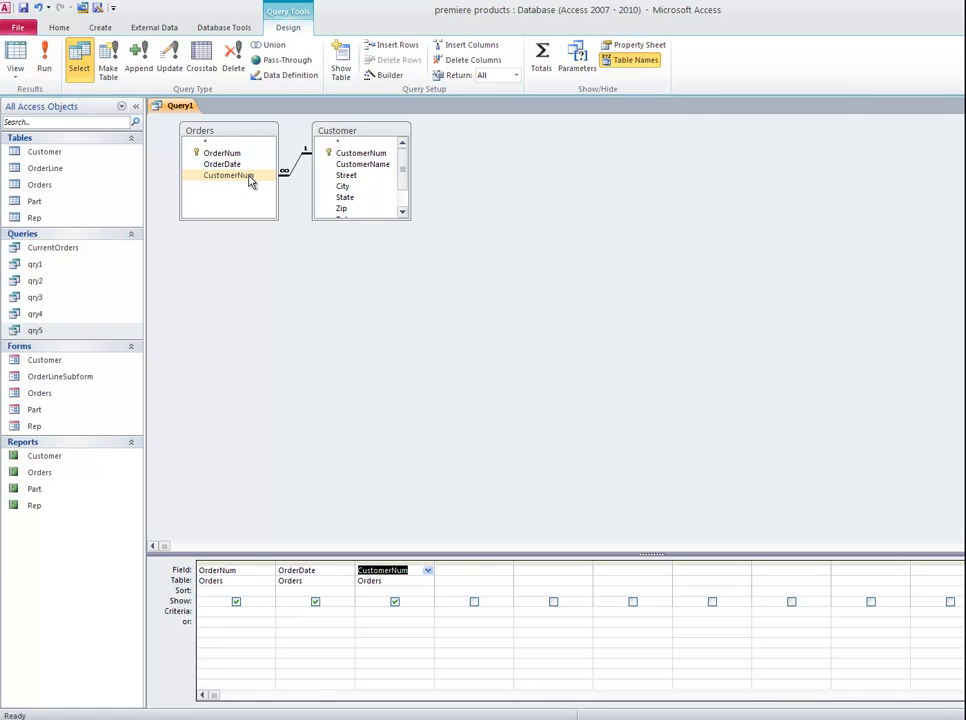
Step: Add the CustomerName field from the Customer table, then close the query and save it as qry6
double_click(376, 166)
click(15, 60)
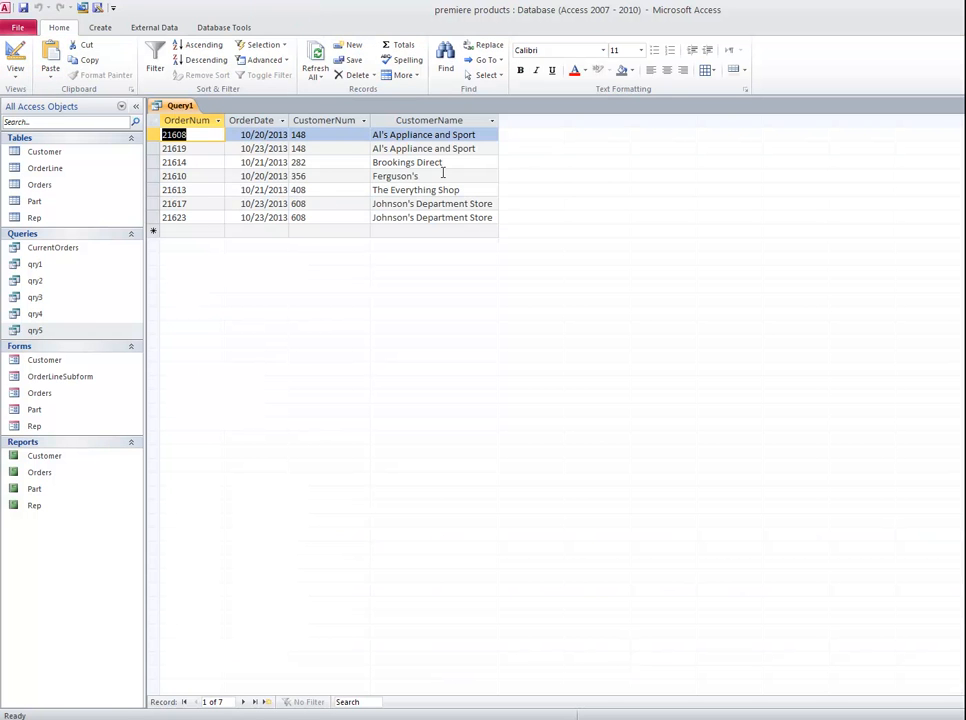
key(ctrl+w)
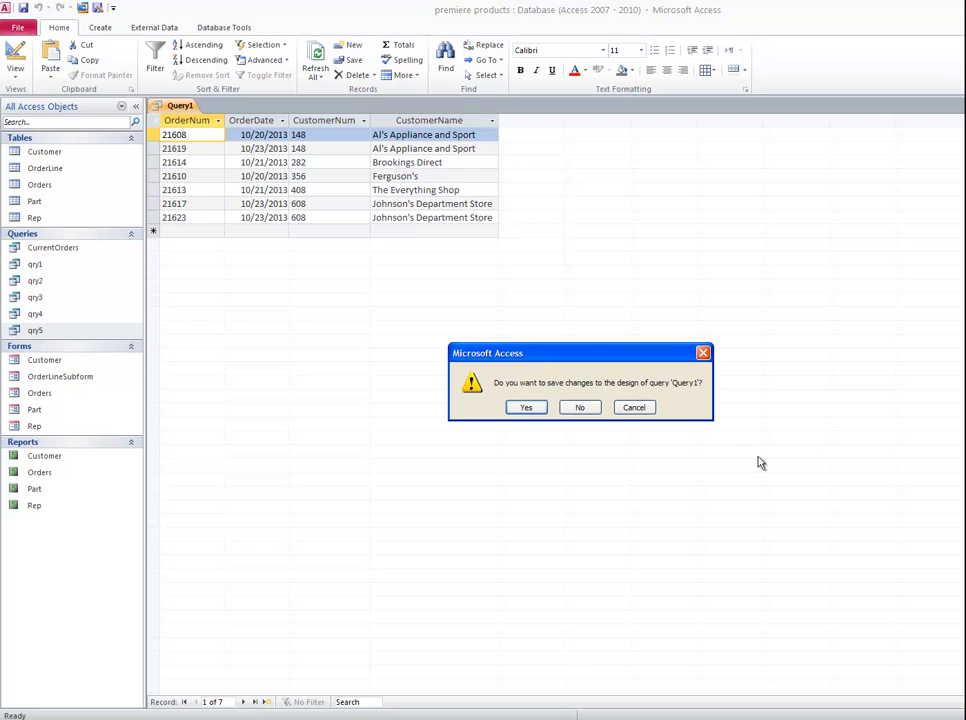
key(Return)
text(qry)
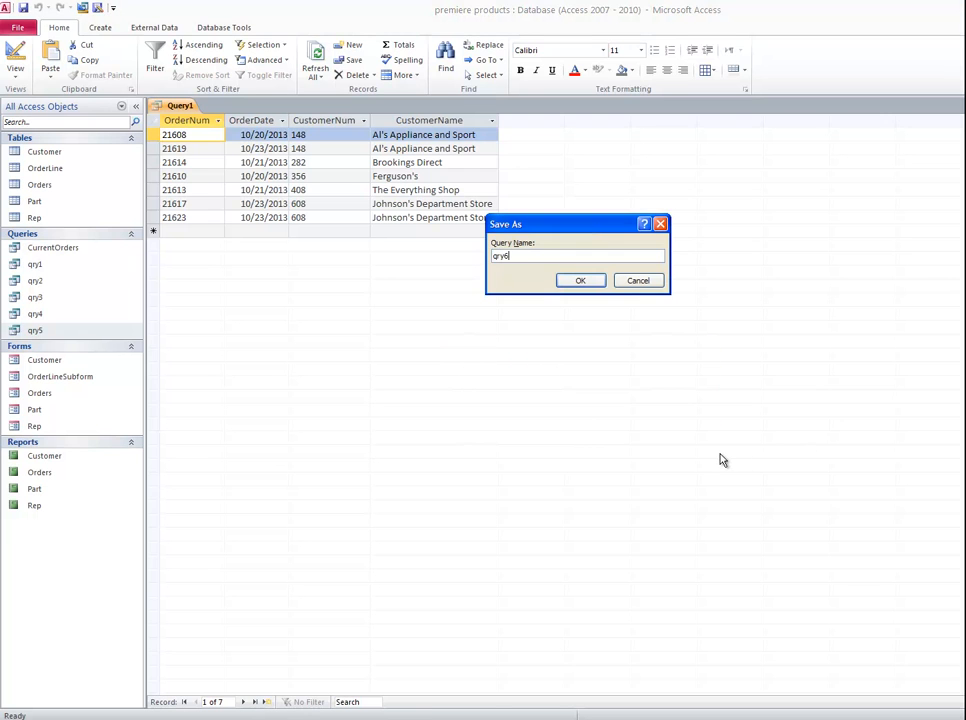
text(6)
key(Return)
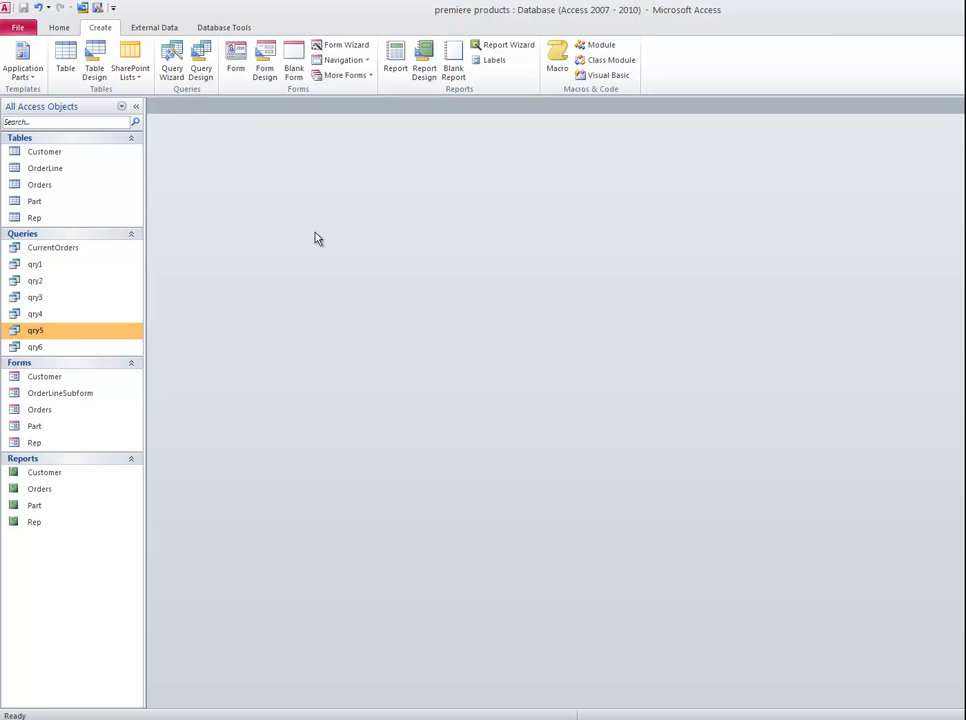
Step: Create a new query in design view containing the Customer and Rep tables
click(202, 68)
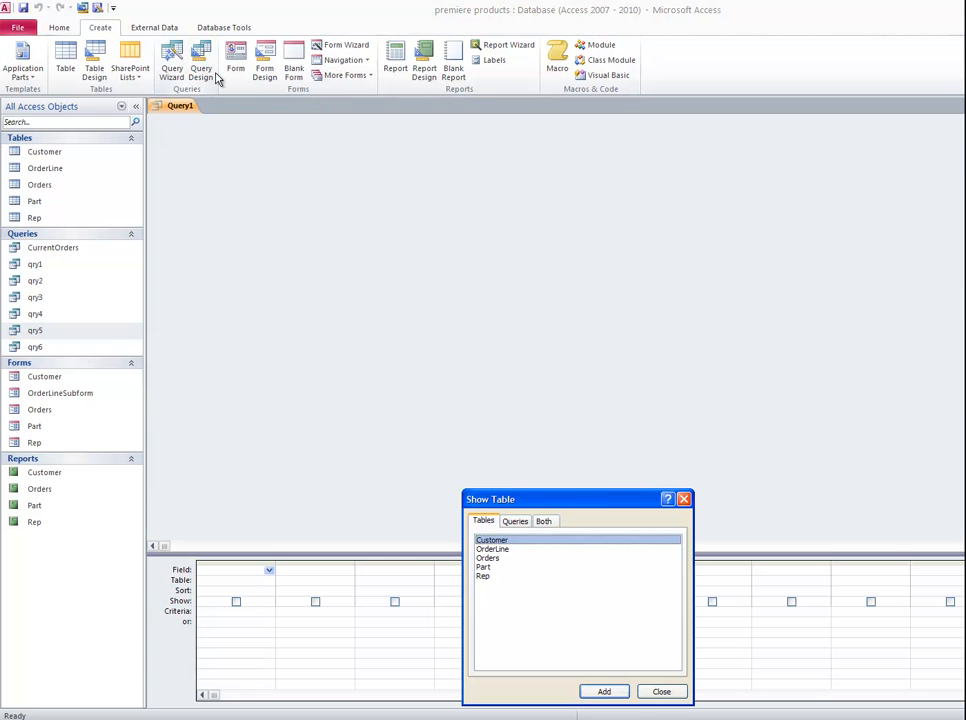
double_click(539, 543)
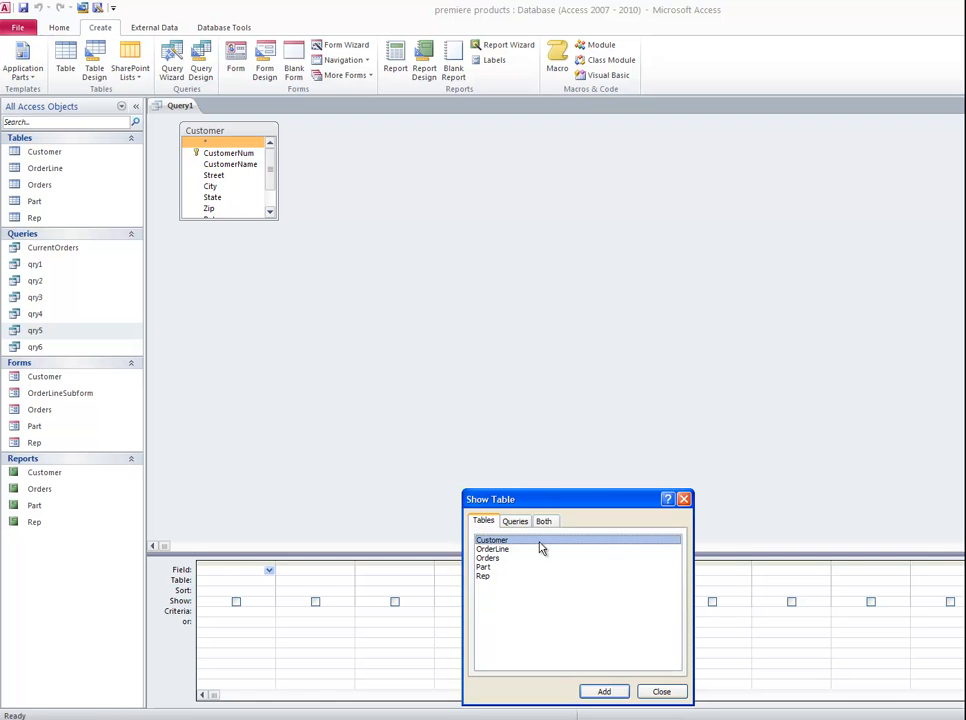
double_click(517, 576)
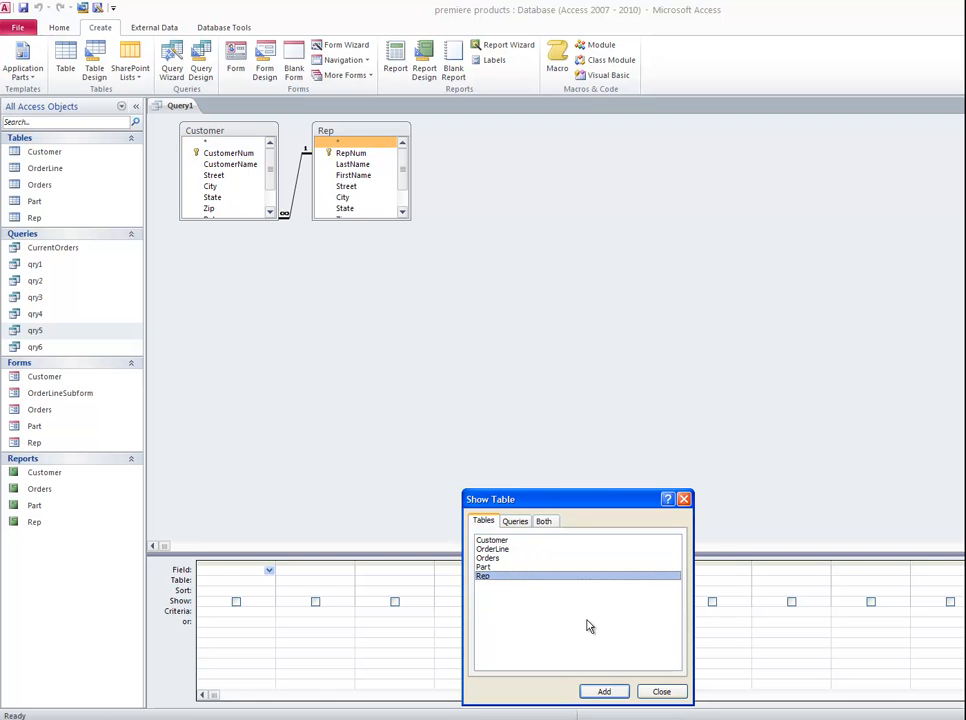
click(661, 692)
Step: Add CustomerNum and CustomerName from the Customer table and LastName and FirstName from the Rep table to the design grid
drag(275, 216, 280, 262)
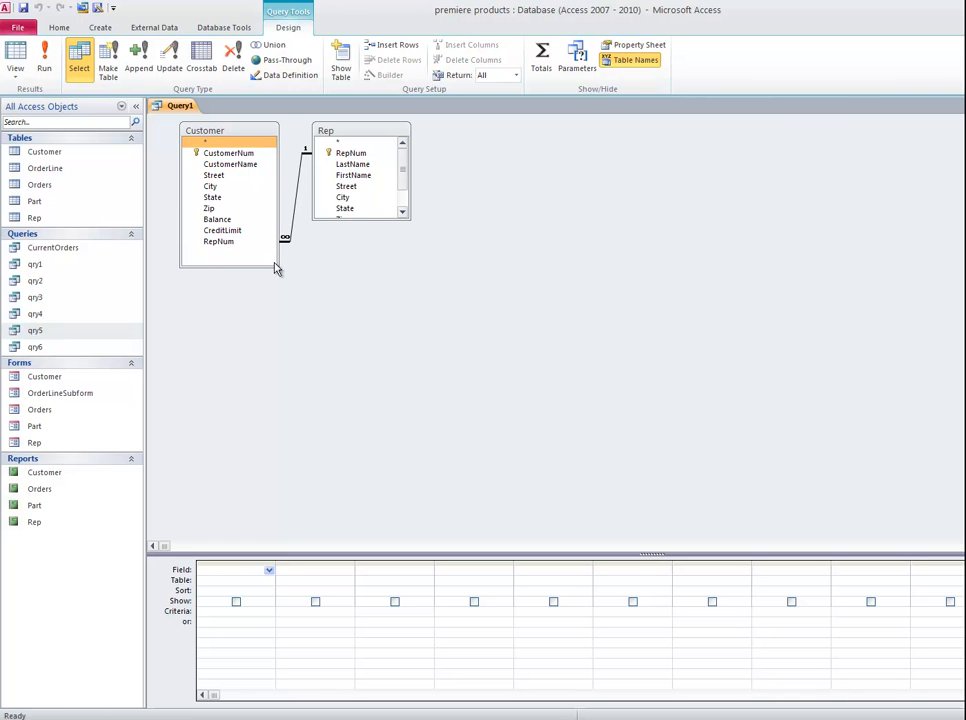
double_click(236, 154)
double_click(243, 166)
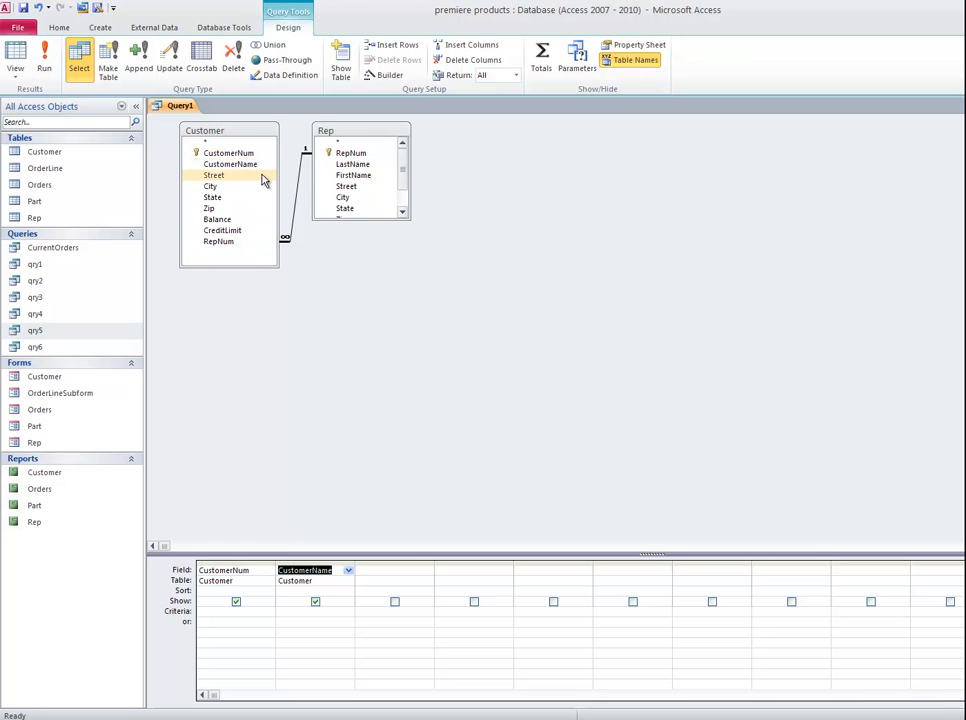
double_click(380, 166)
double_click(380, 176)
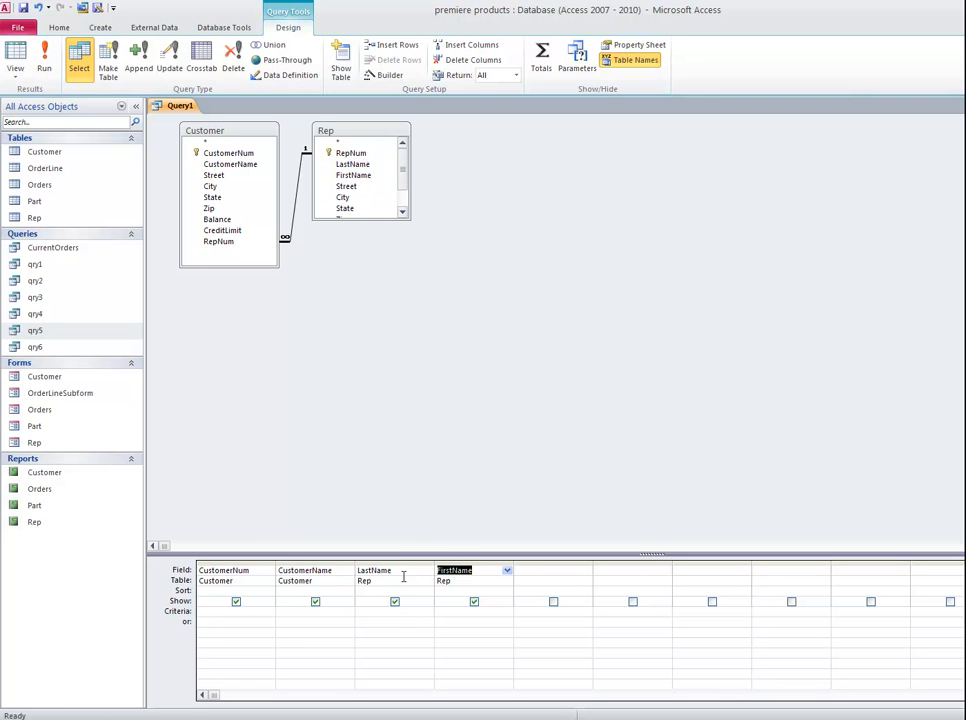
Step: Enter the rep's last and first name as criteria under LastName and FirstName and check the query results
click(375, 612)
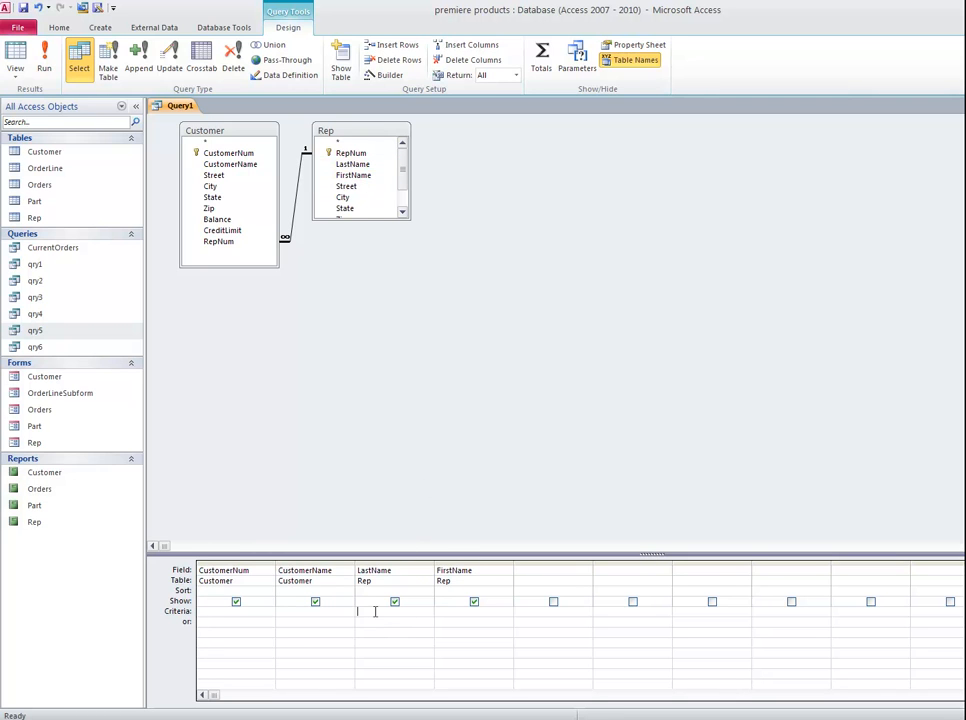
key(Tab)
text(juan)
click(18, 62)
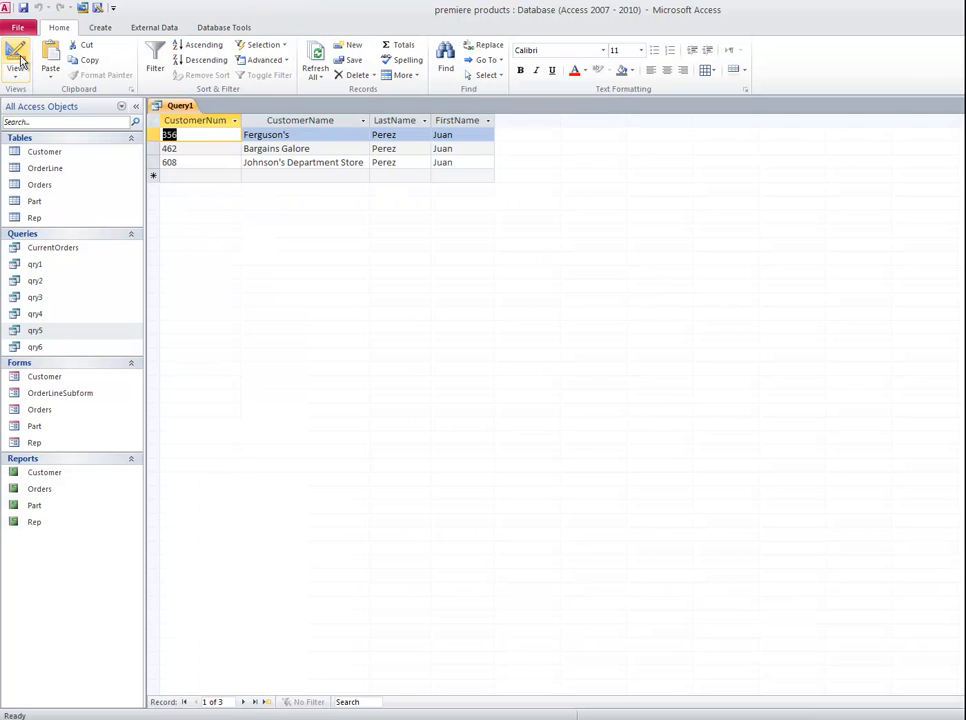
Step: Hide the LastName and FirstName columns from the output and run the query
click(18, 58)
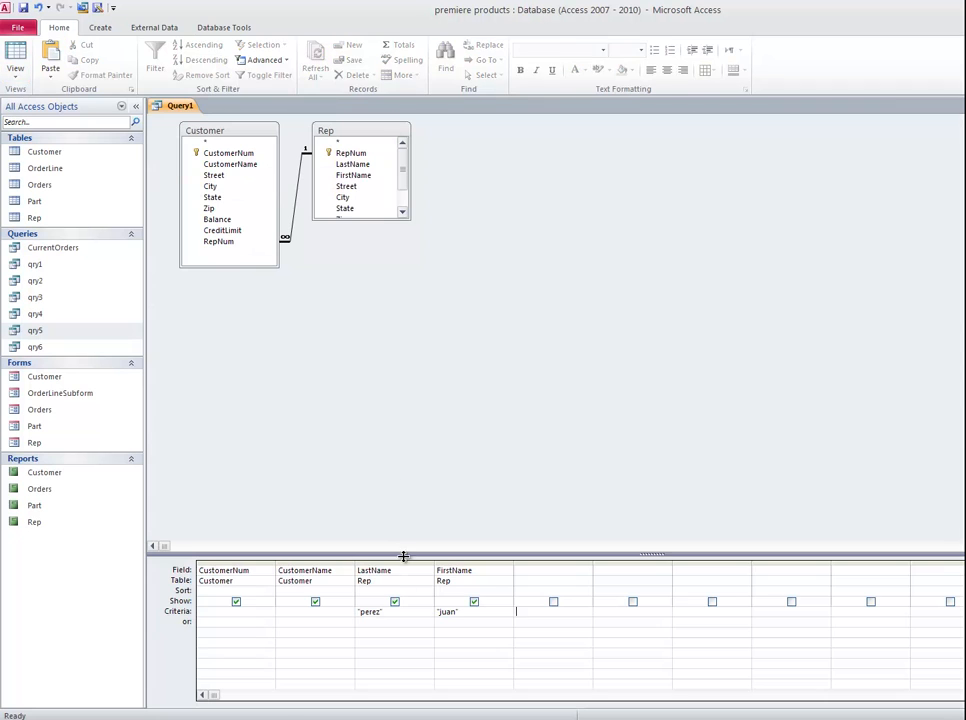
click(394, 601)
click(473, 601)
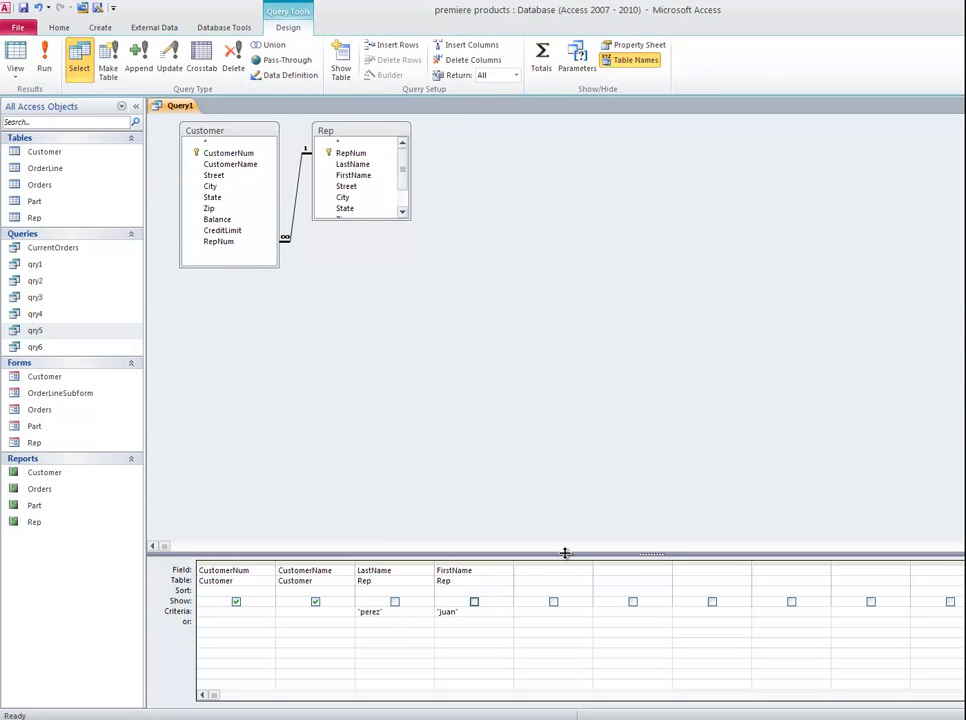
click(44, 60)
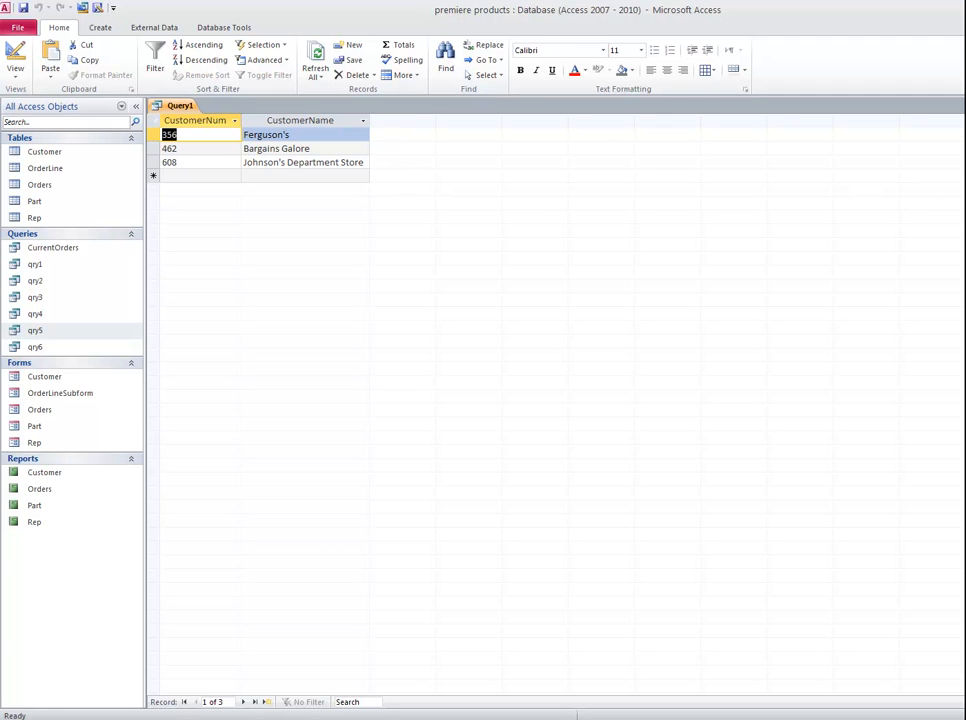
Step: Close the Customer–Rep query and save it as qry7
key(ctrl+w)
key(Return)
text(Q)
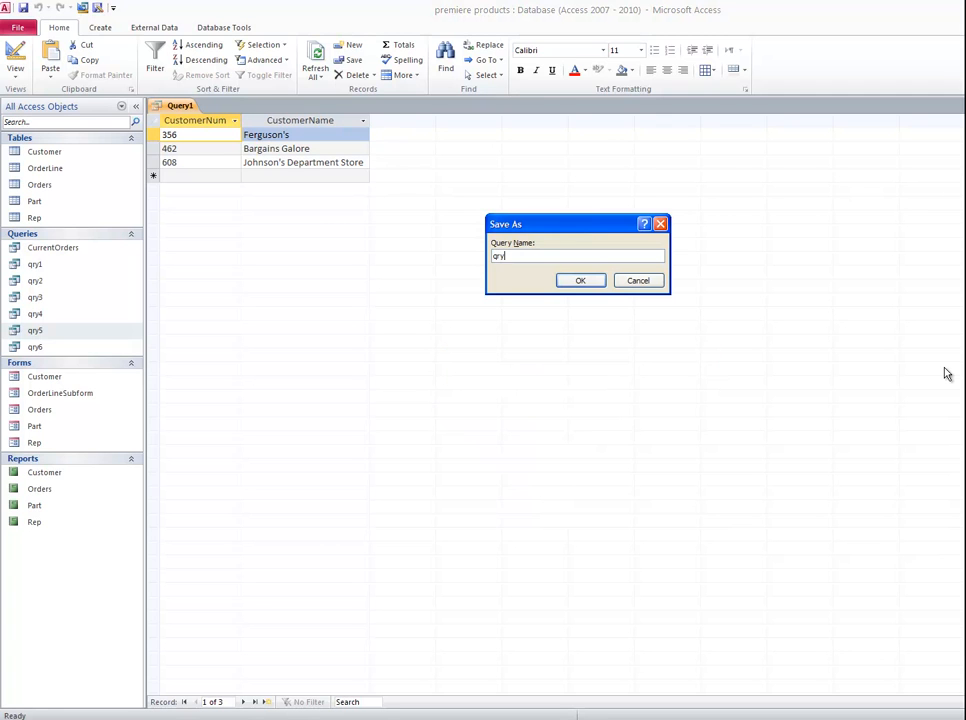
key(Return)
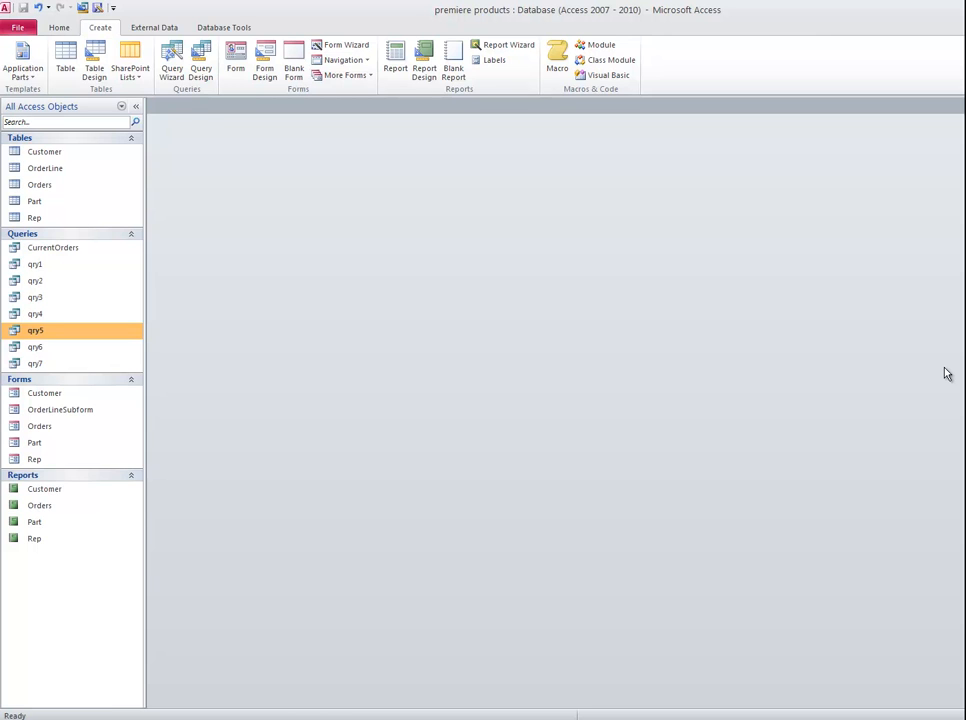
Step: Create a new query in design view containing only the Customer table
click(203, 64)
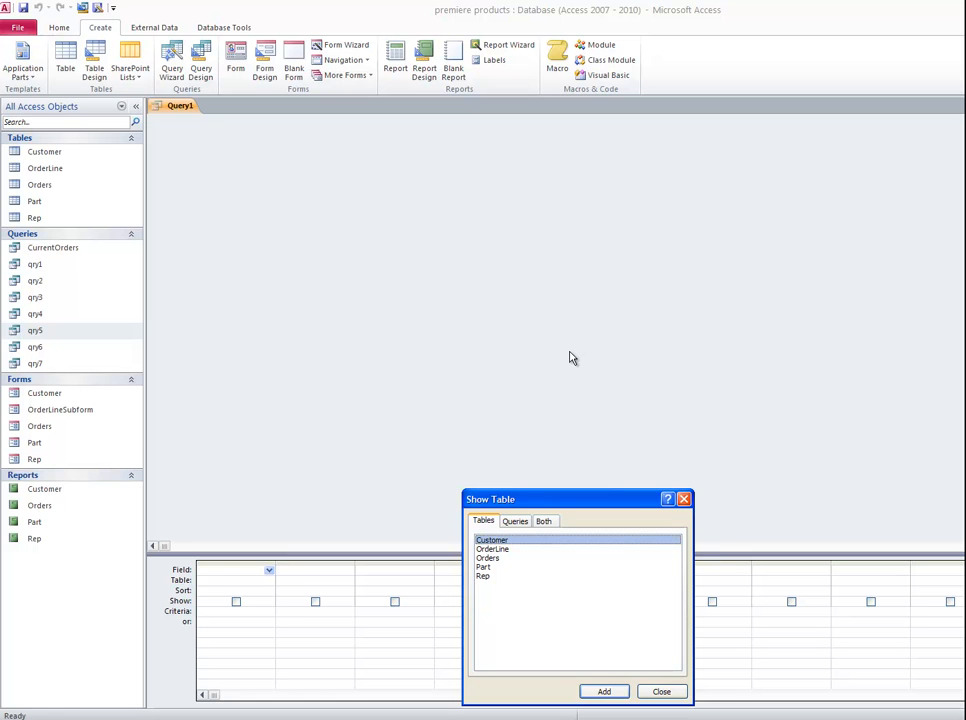
double_click(546, 544)
click(661, 691)
Step: Add the CustomerNum and CreditLimit fields with the criterion 10000 under CreditLimit and check the query results
double_click(230, 153)
drag(280, 222, 292, 264)
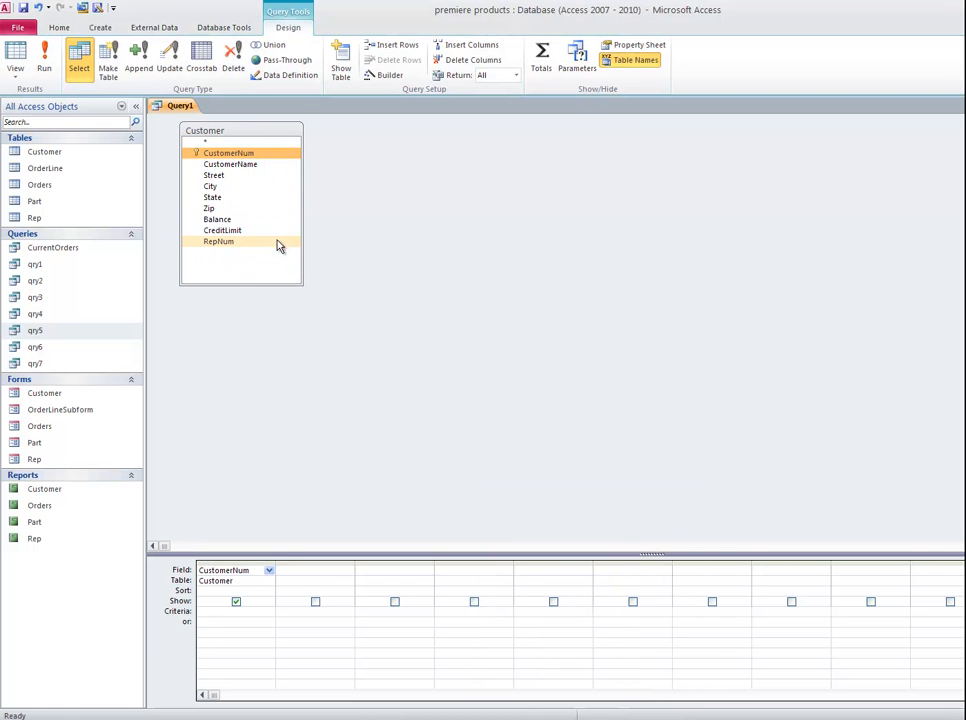
double_click(268, 231)
click(290, 611)
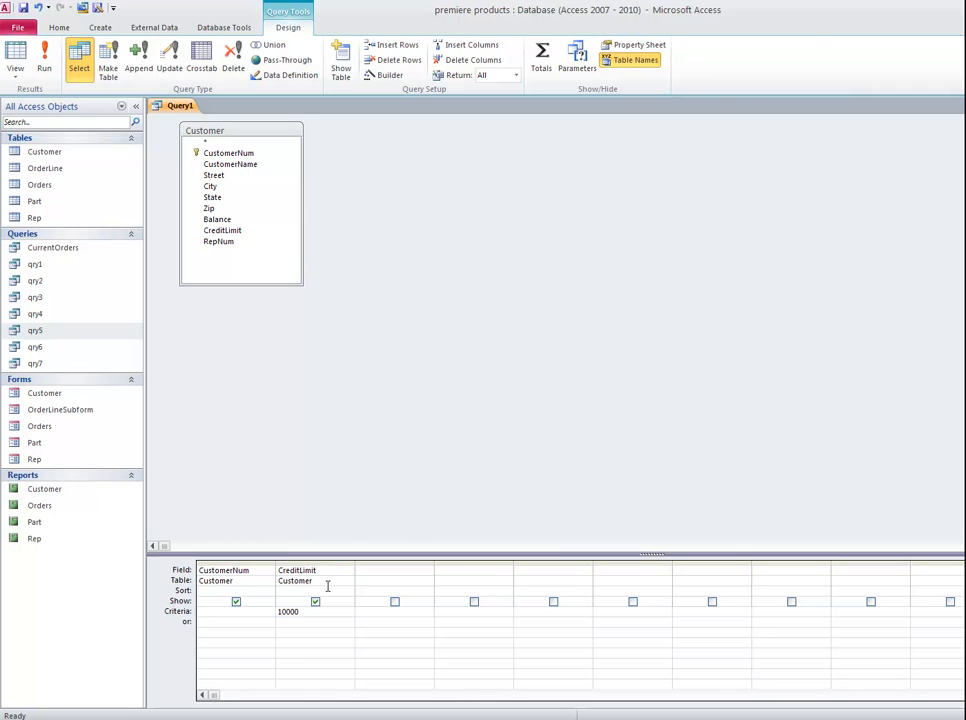
click(15, 55)
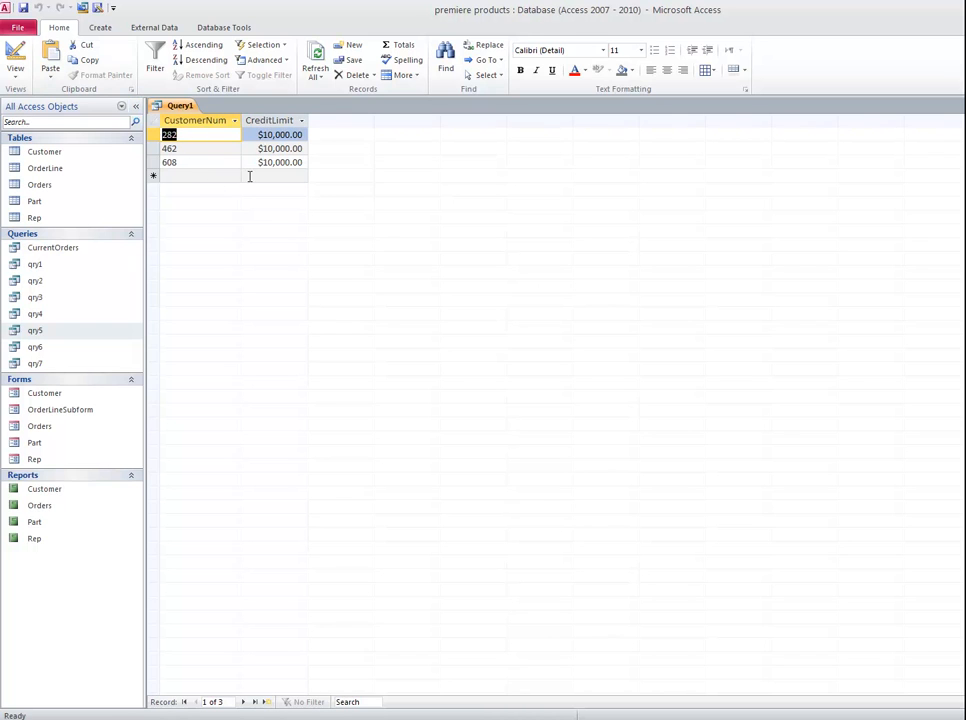
Step: Turn on Totals for the query, set the CustomerNum total to Count and check the results
click(15, 58)
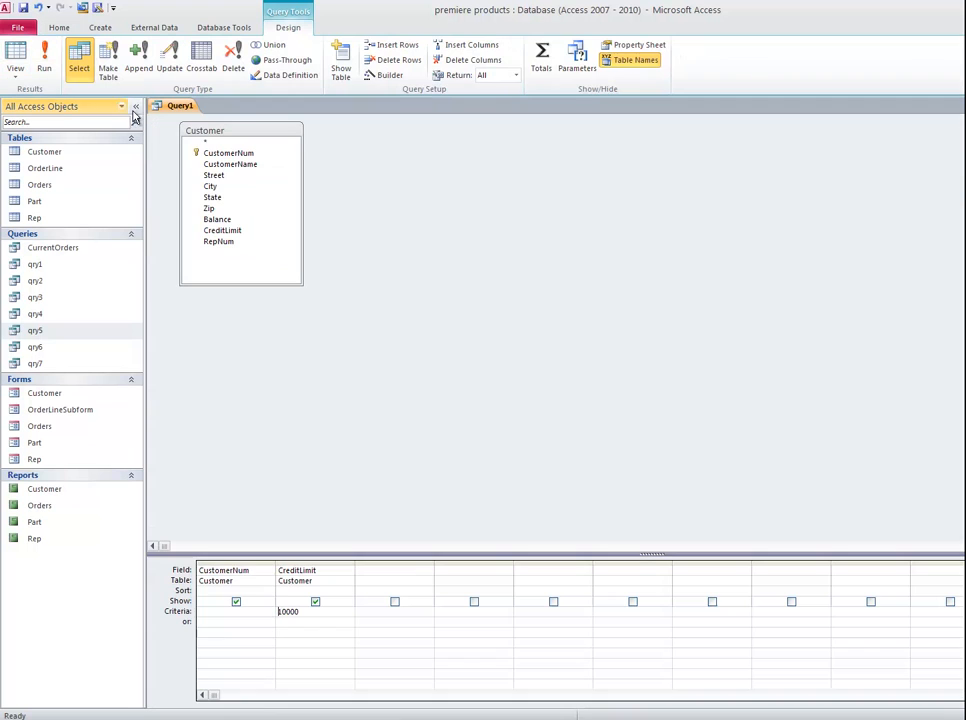
click(542, 55)
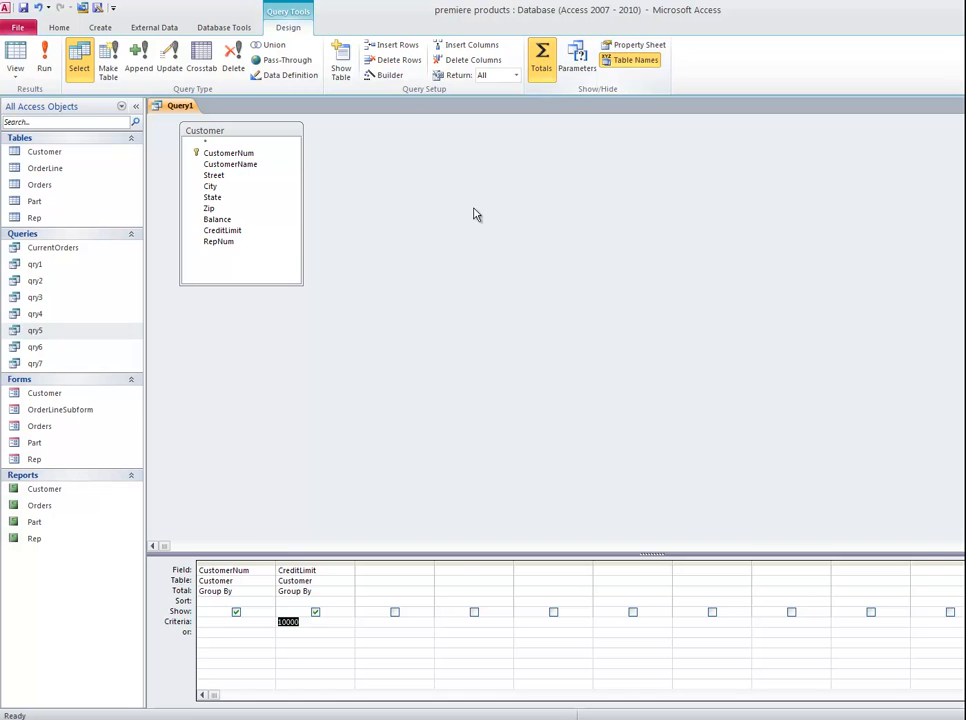
click(236, 591)
text(c)
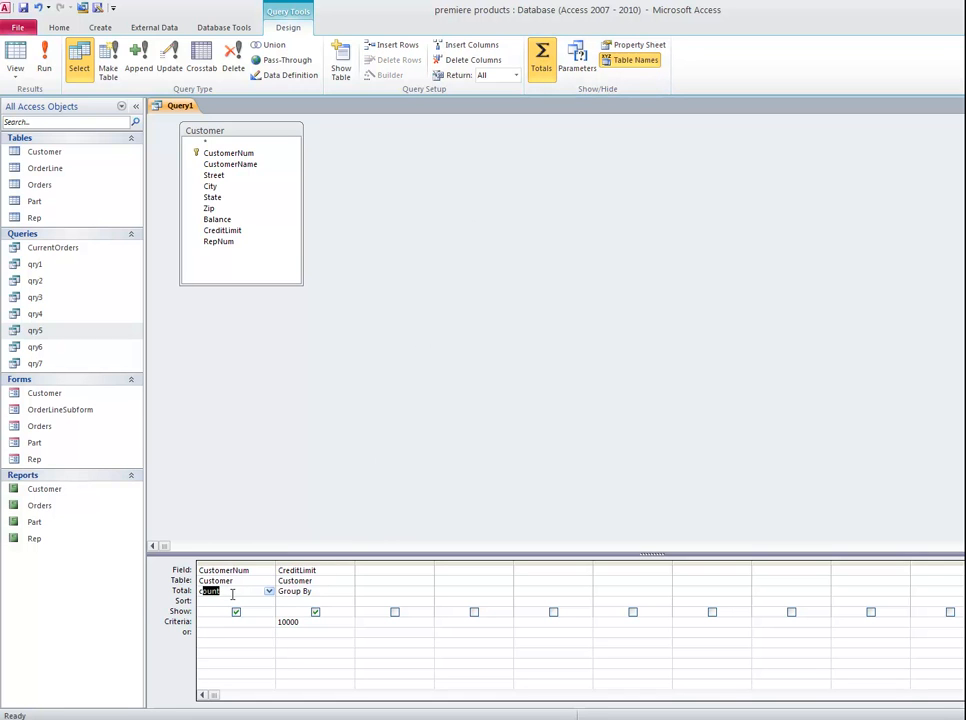
click(15, 55)
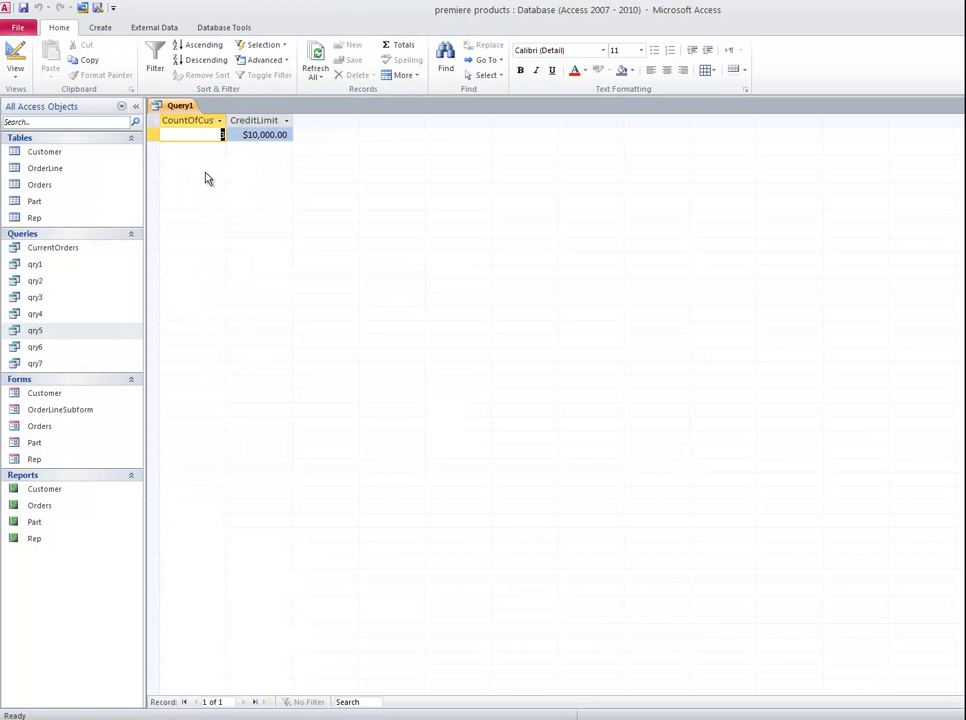
Step: Hide the CreditLimit column from the count query's output and check the results
click(15, 55)
click(315, 612)
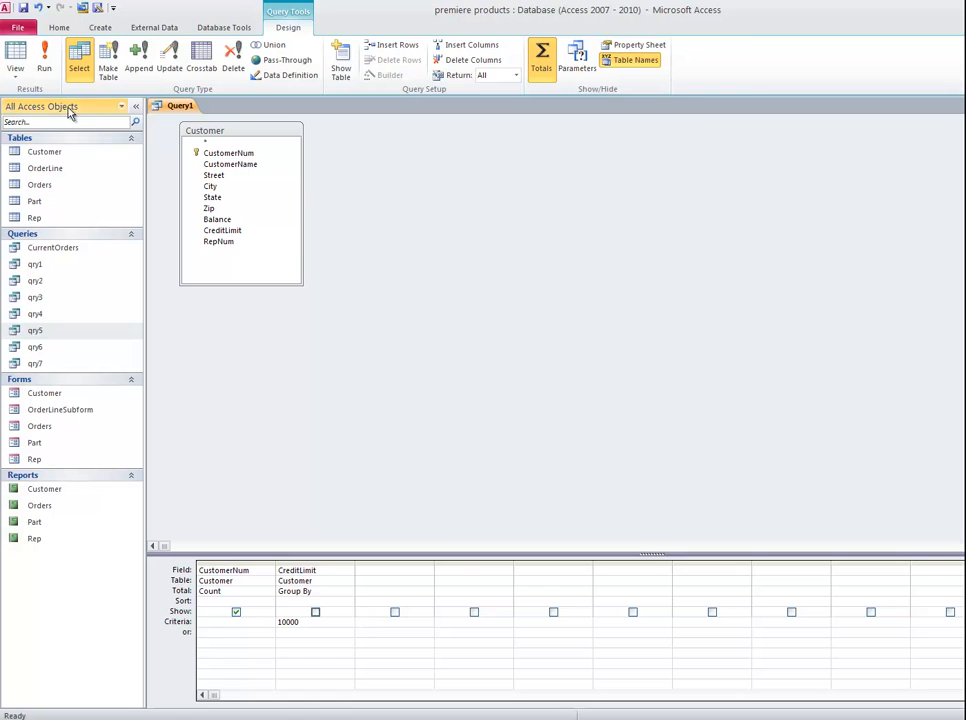
click(15, 55)
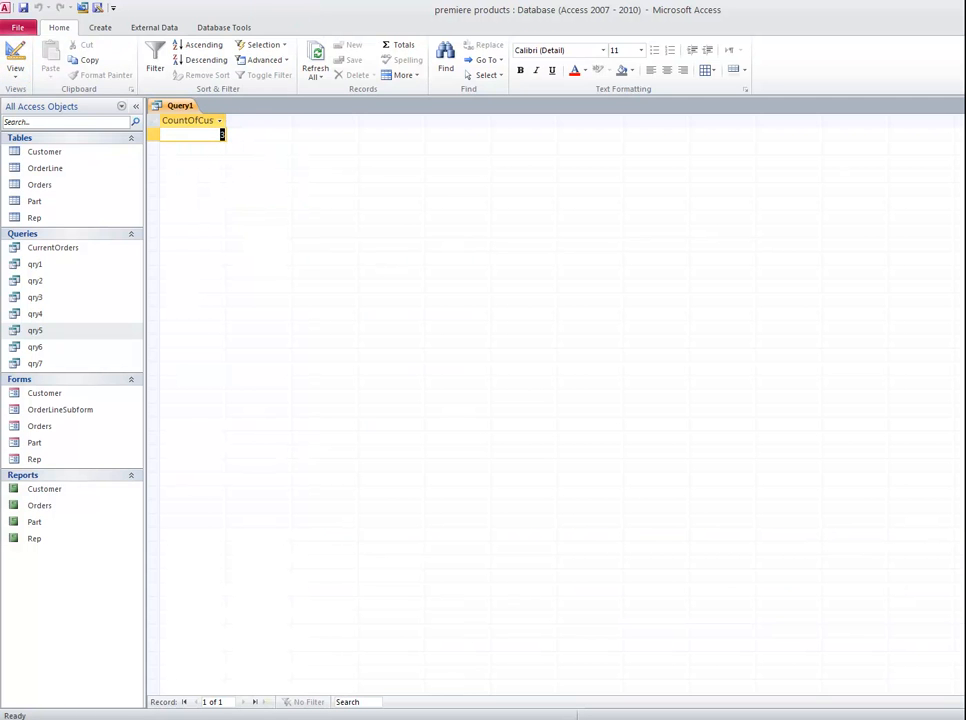
Step: Close the customer count query and save it as qry8
key(ctrl+w)
key(Return)
text(qry8)
key(Return)
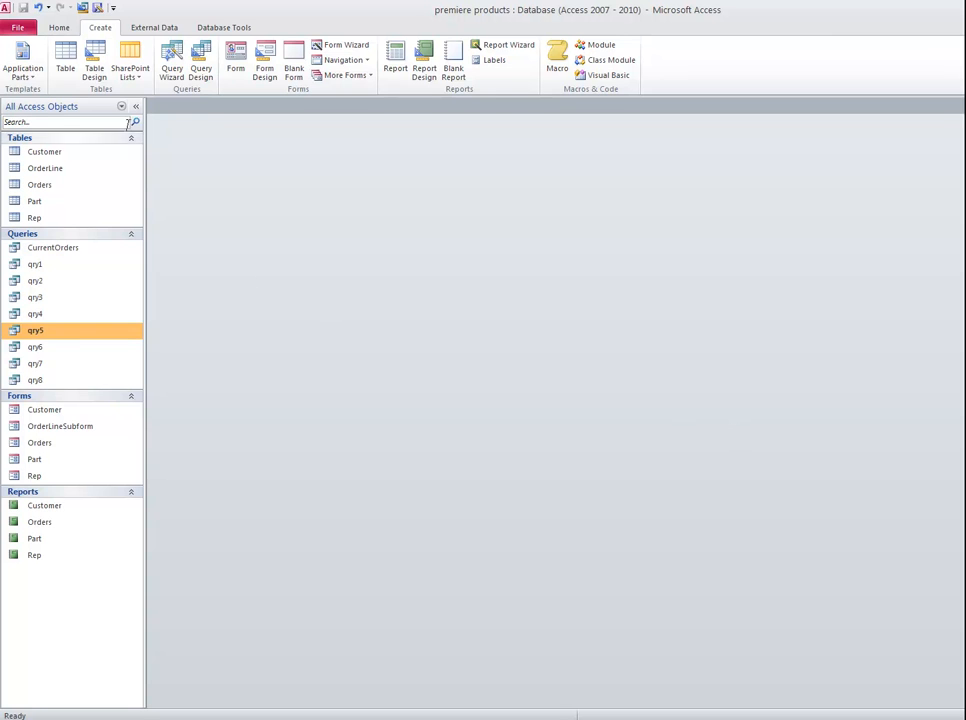
Step: Create another query in design view based on the Customer table and enlarge its field list to show all fields
click(200, 62)
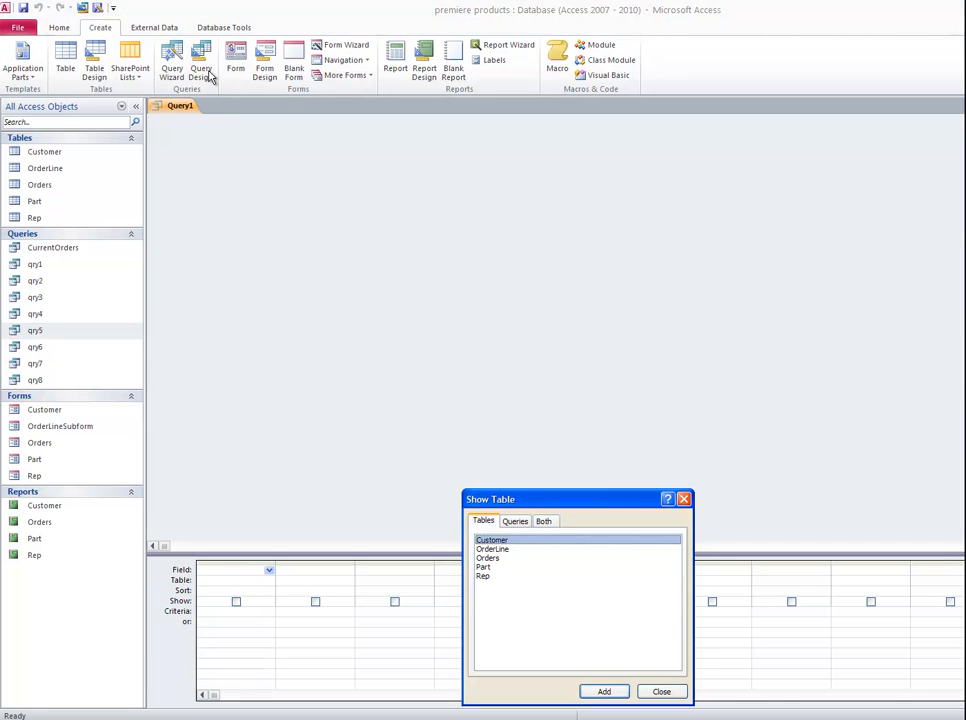
double_click(543, 545)
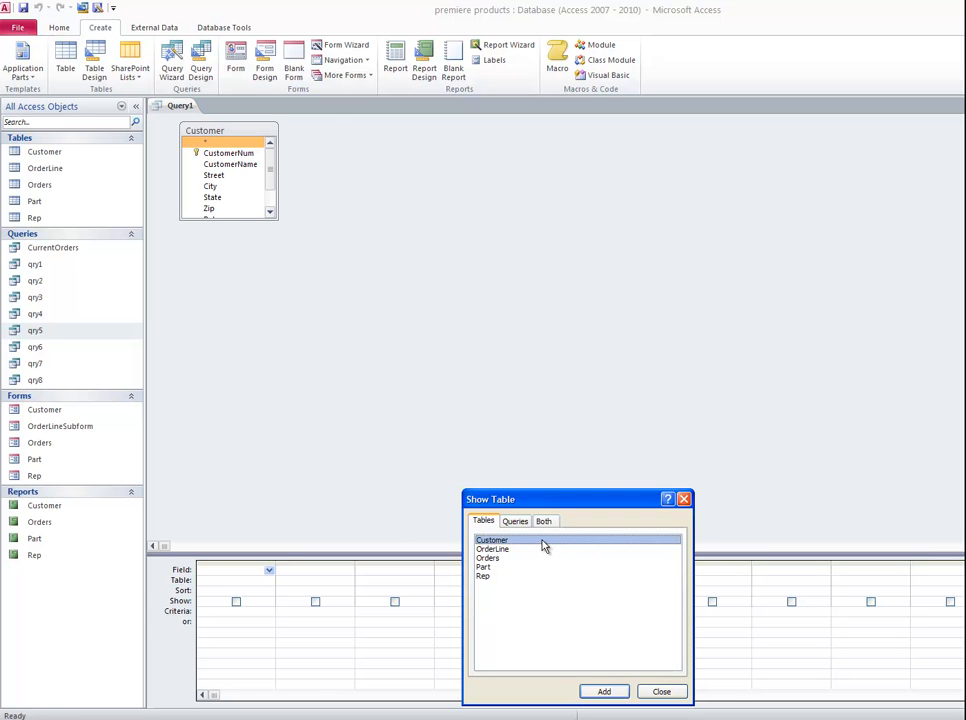
click(660, 692)
click(271, 212)
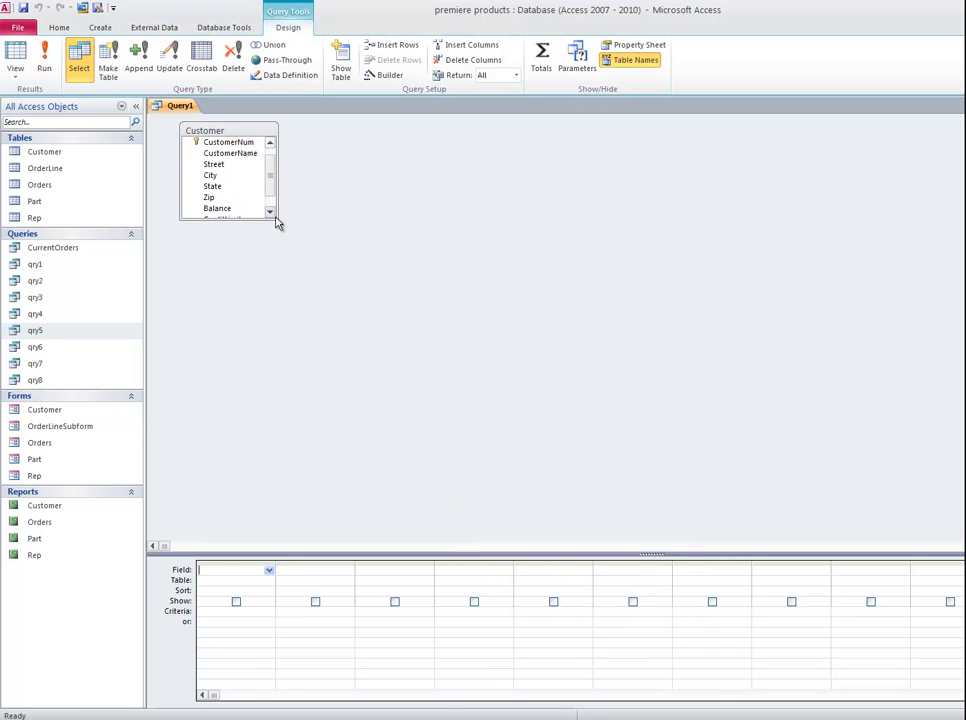
drag(279, 219, 295, 257)
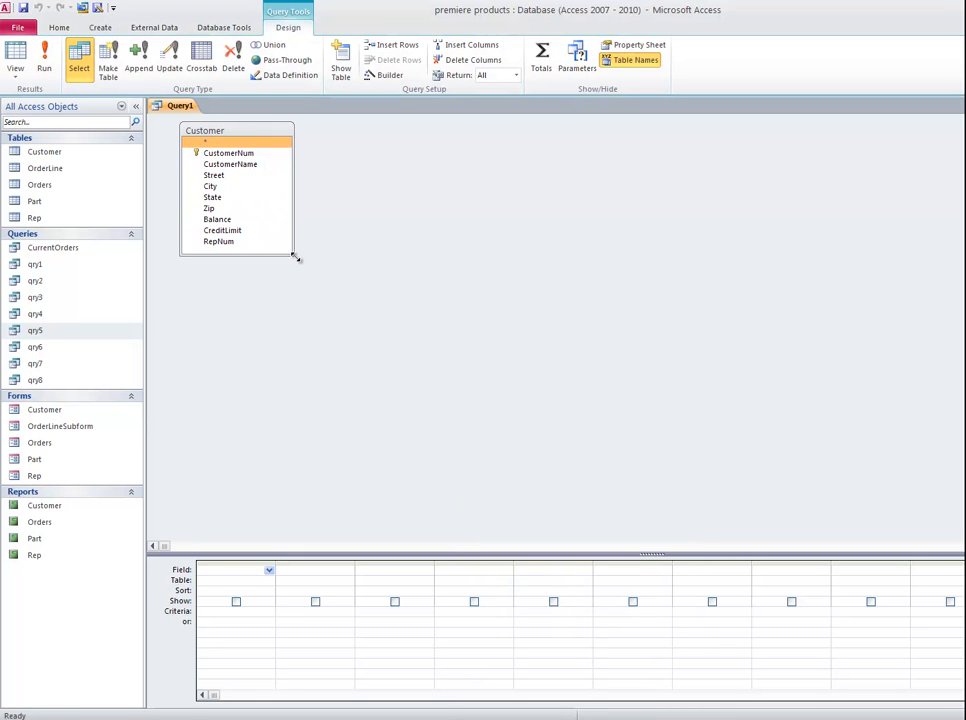
Step: Add the Balance and RepNum fields to the design grid and set the RepNum criterion to 35
double_click(252, 228)
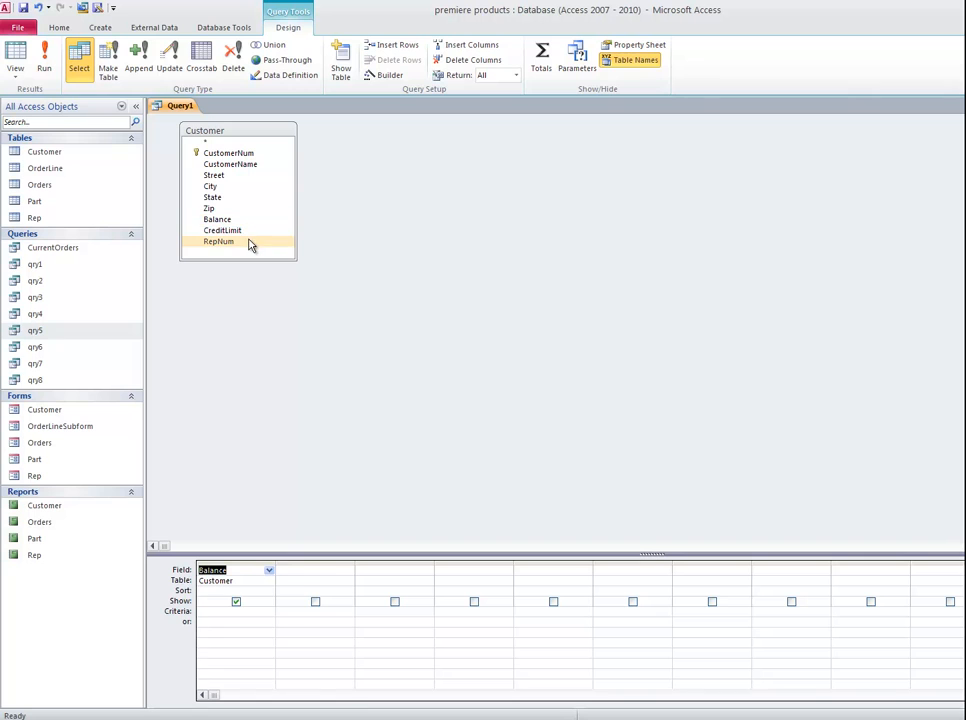
double_click(252, 242)
click(293, 615)
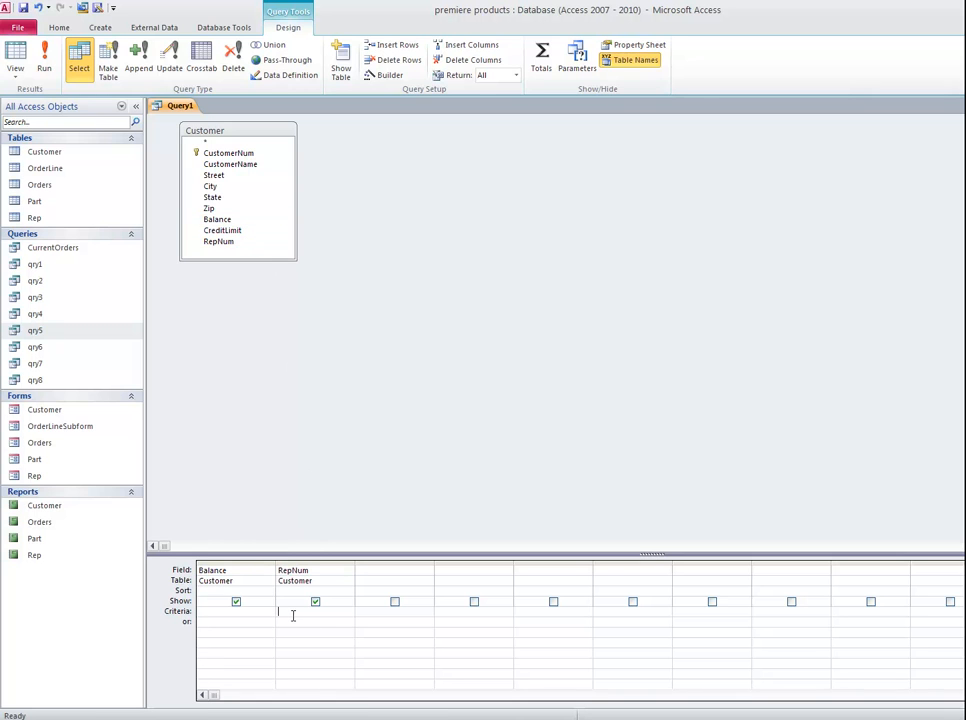
text(35)
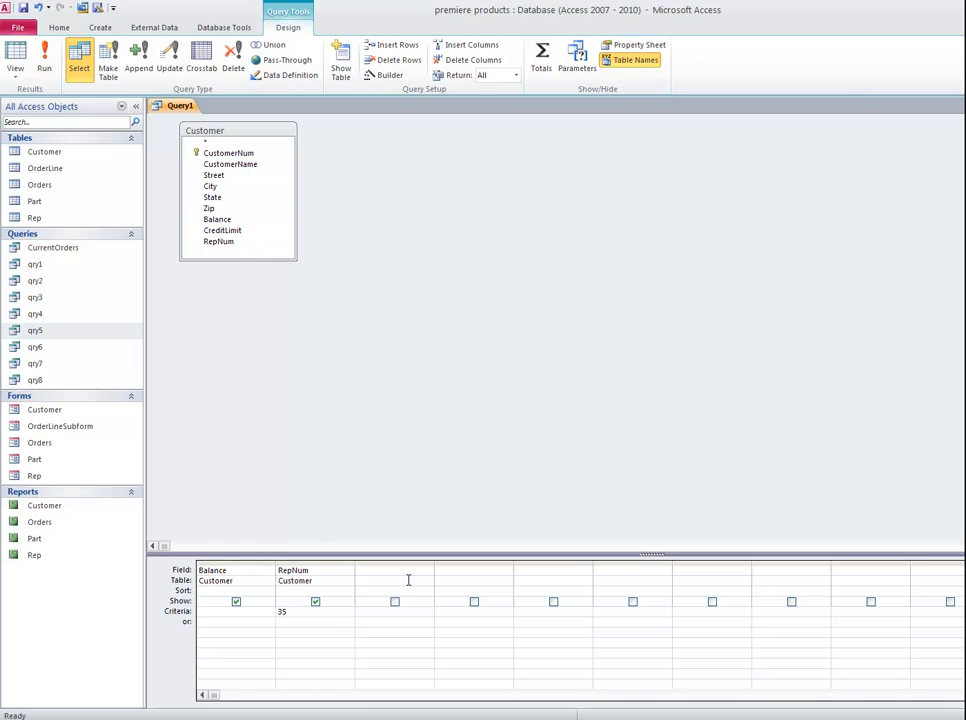
Step: Turn on totals, sum the Balance field, hide RepNum from the output and display the query results
click(544, 62)
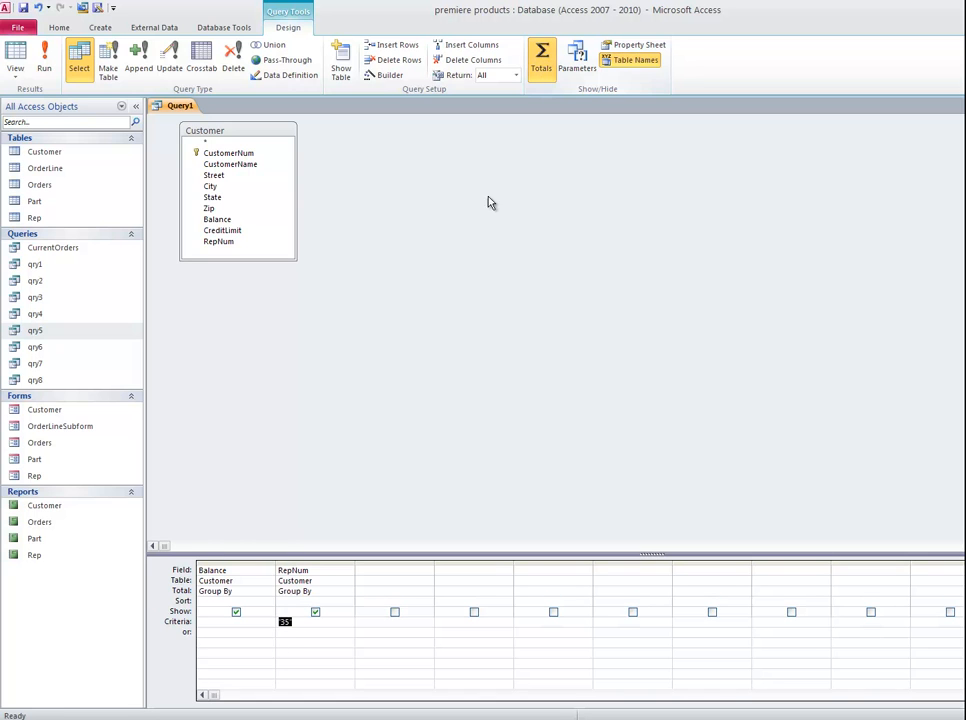
drag(238, 592, 177, 603)
drag(246, 590, 181, 596)
text(s)
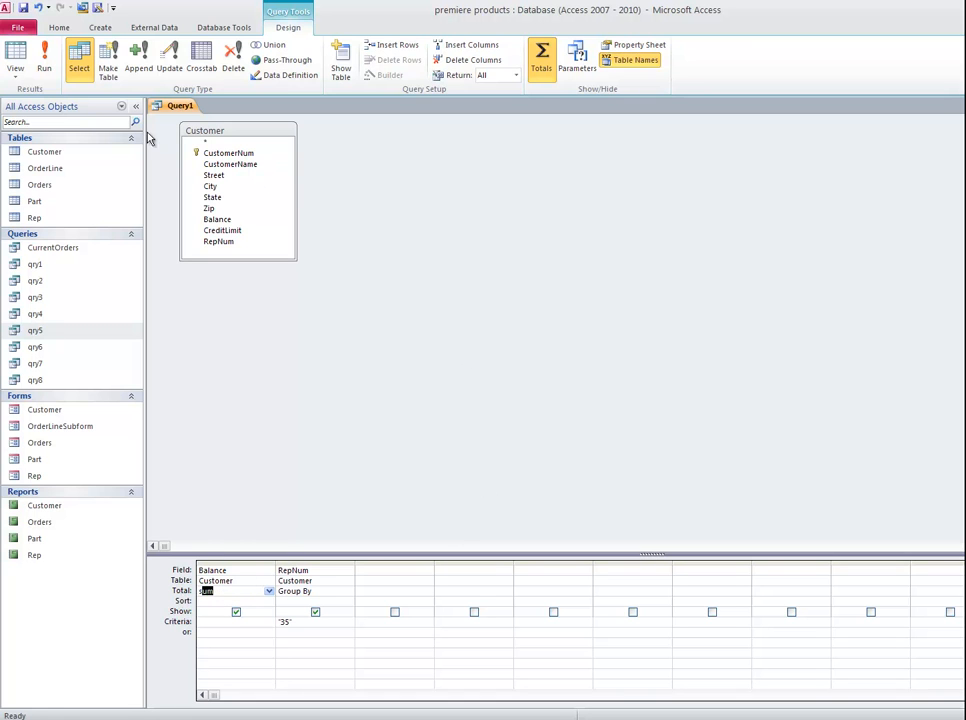
click(315, 611)
click(16, 58)
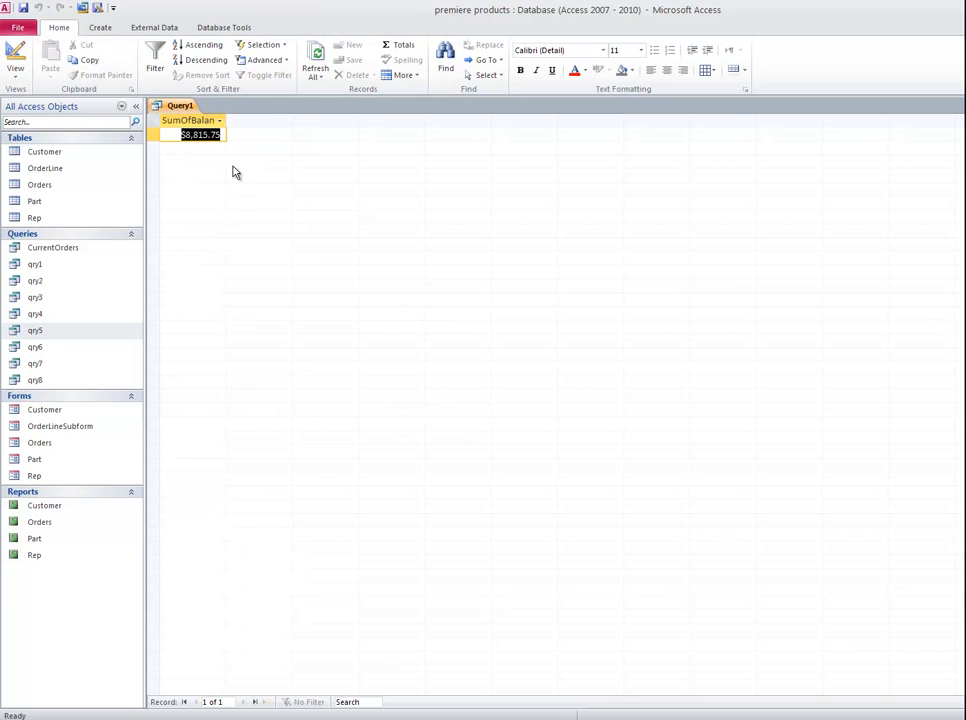
Step: Close the balance total query and save it as qry9
click(963, 105)
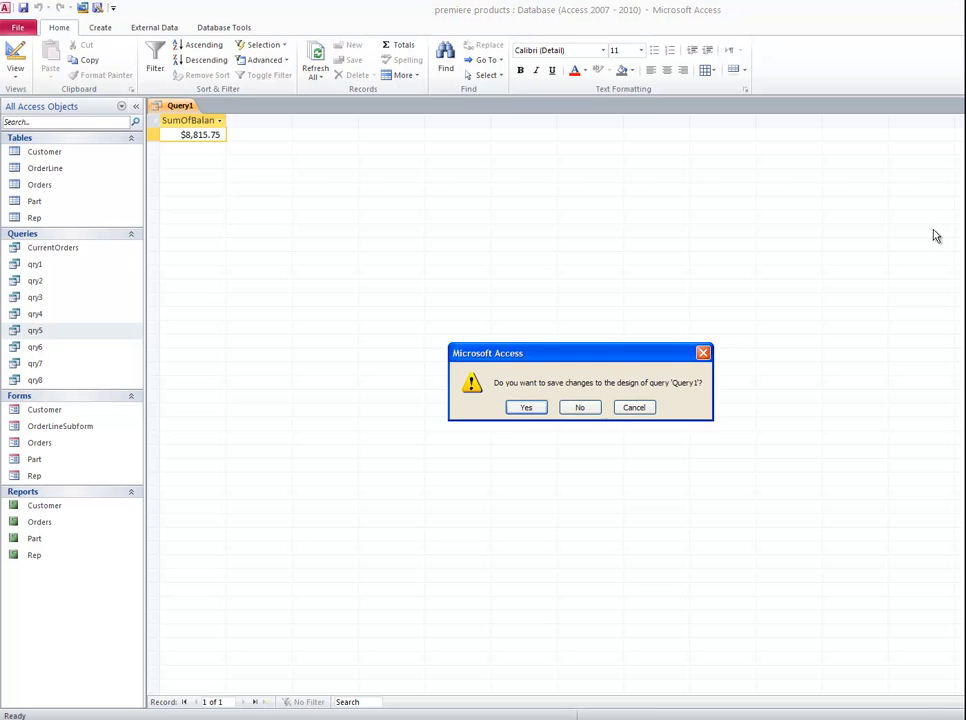
click(526, 408)
text(qry)
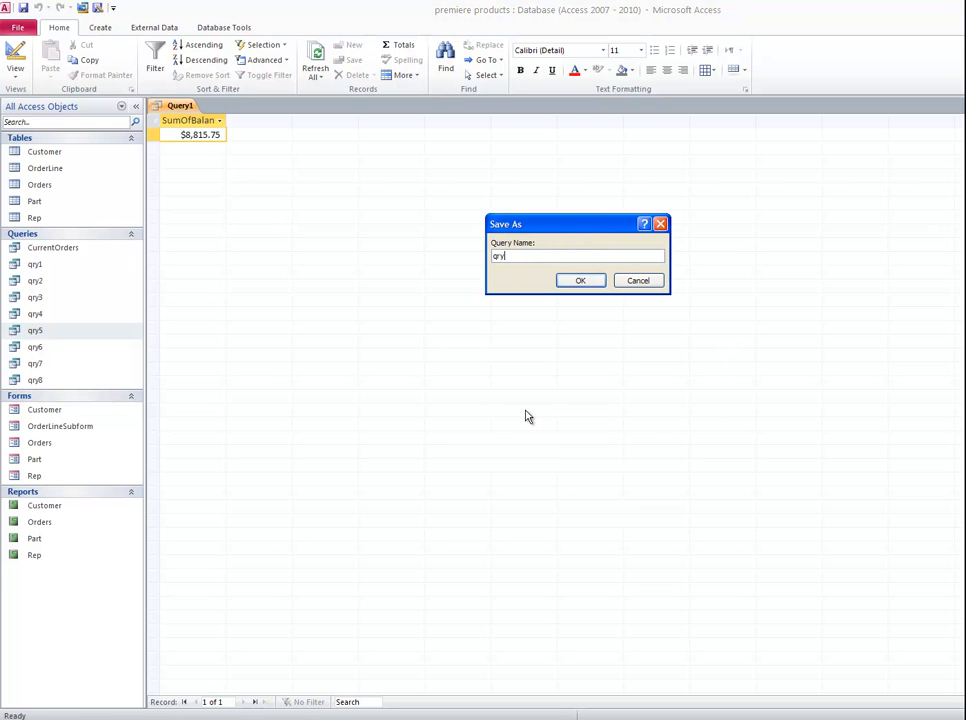
key(Return)
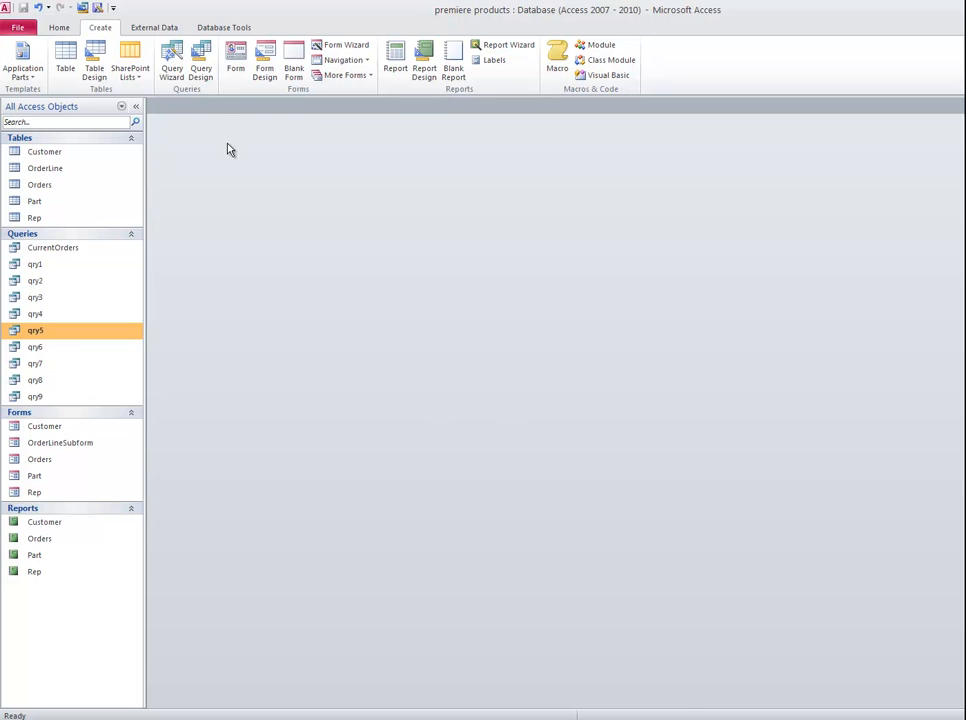
Step: Create a query in design view based on the Part table and add the PartNum and Description fields
click(200, 62)
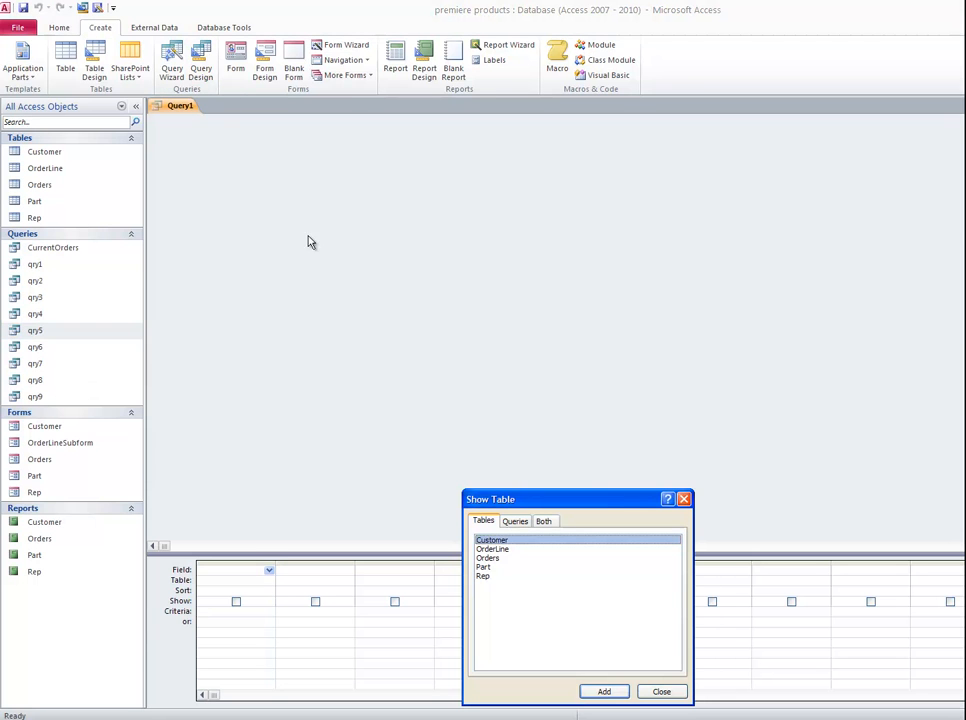
double_click(506, 568)
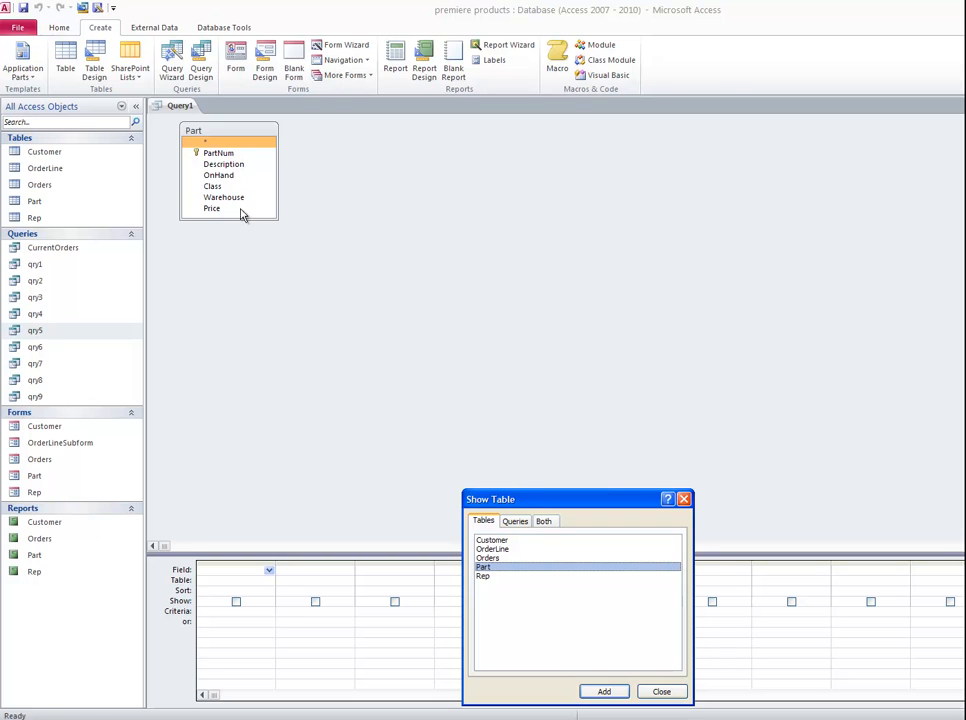
click(684, 498)
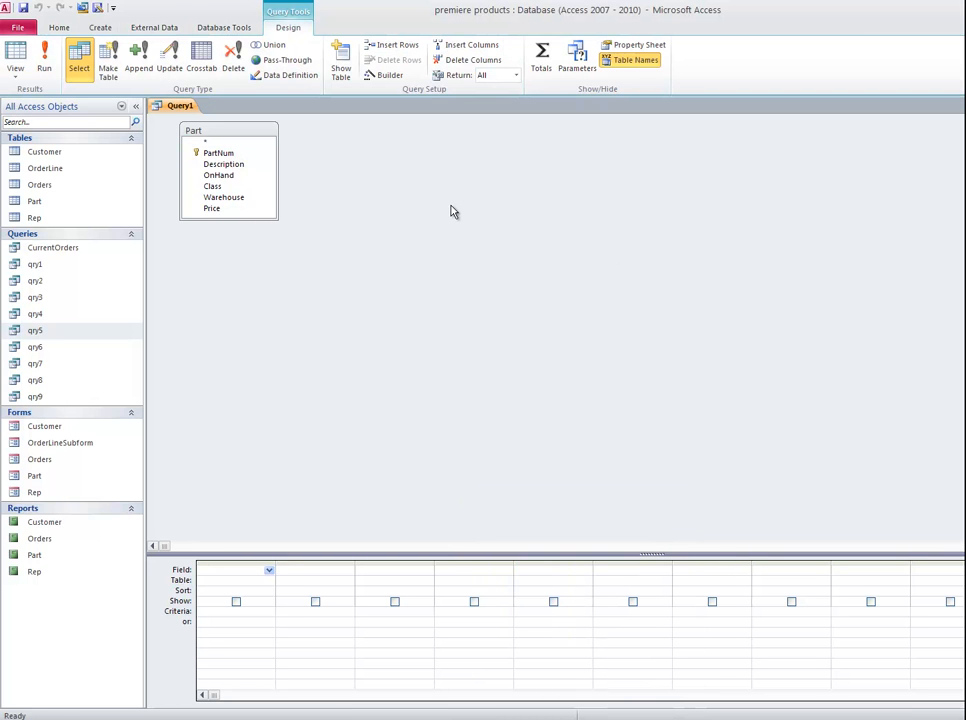
double_click(246, 155)
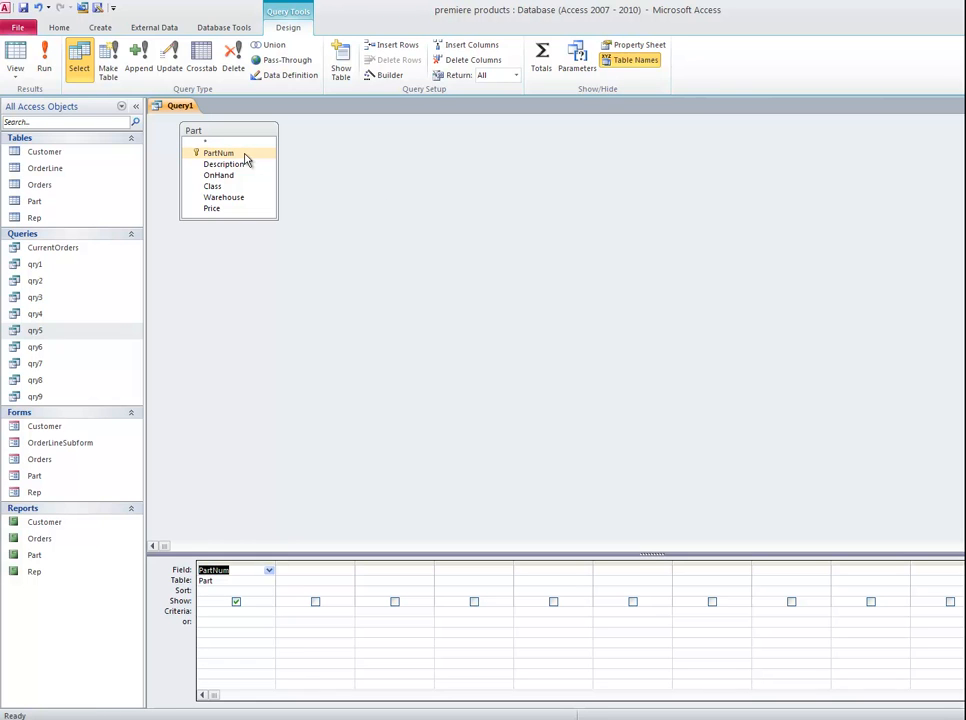
click(242, 166)
double_click(243, 168)
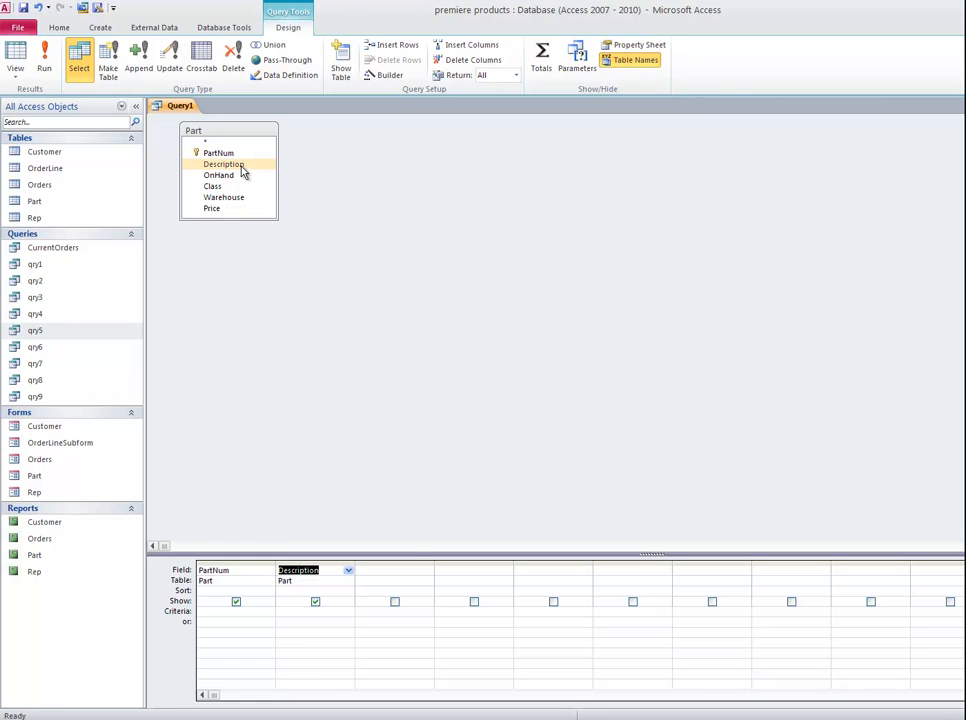
Step: Add the calculated field OnHandValue:price*onhand in the third column and widen that column to fit the expression
click(378, 570)
text(OnHandValue)
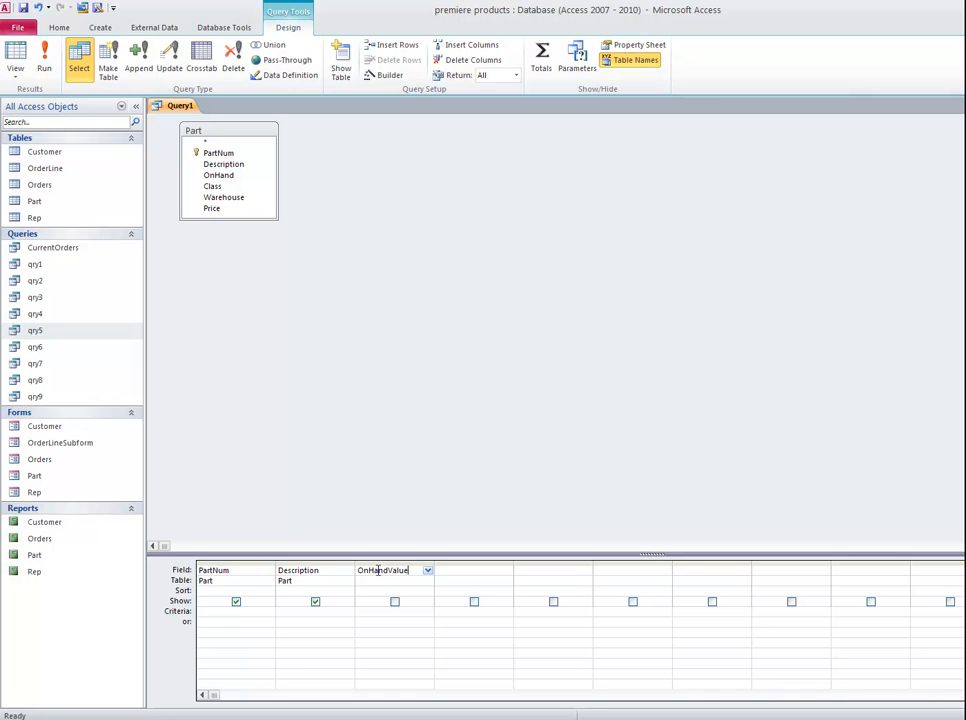
text(:pric)
text(e*onhand)
key(Tab)
double_click(434, 565)
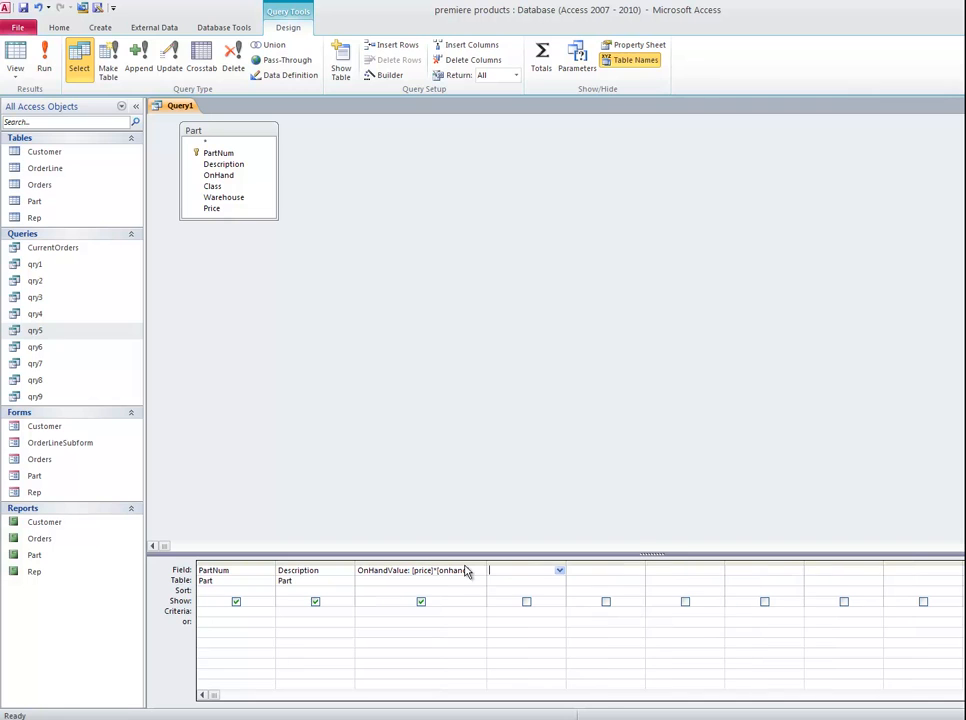
Step: Examine the full OnHandValue expression in the Zoom window and close it
click(370, 570)
key(shift+F2)
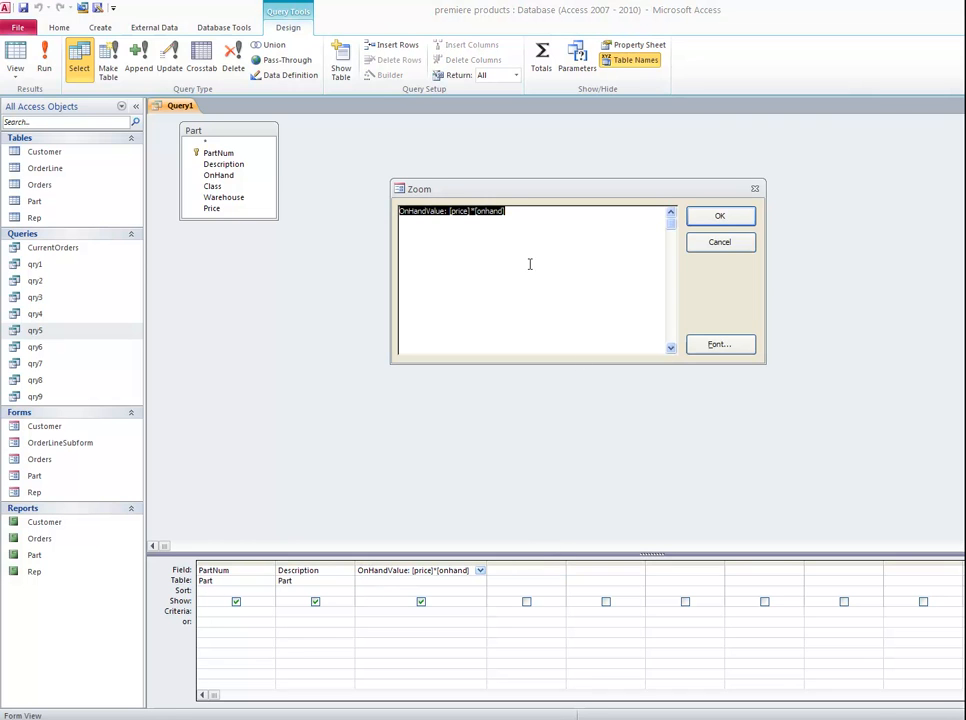
click(530, 210)
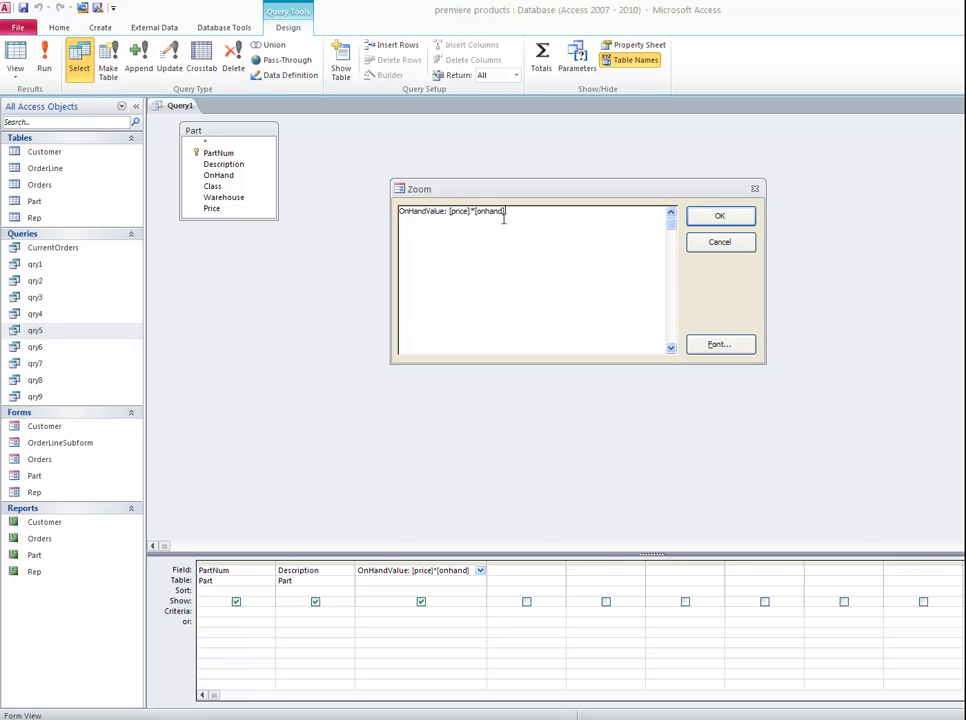
click(718, 219)
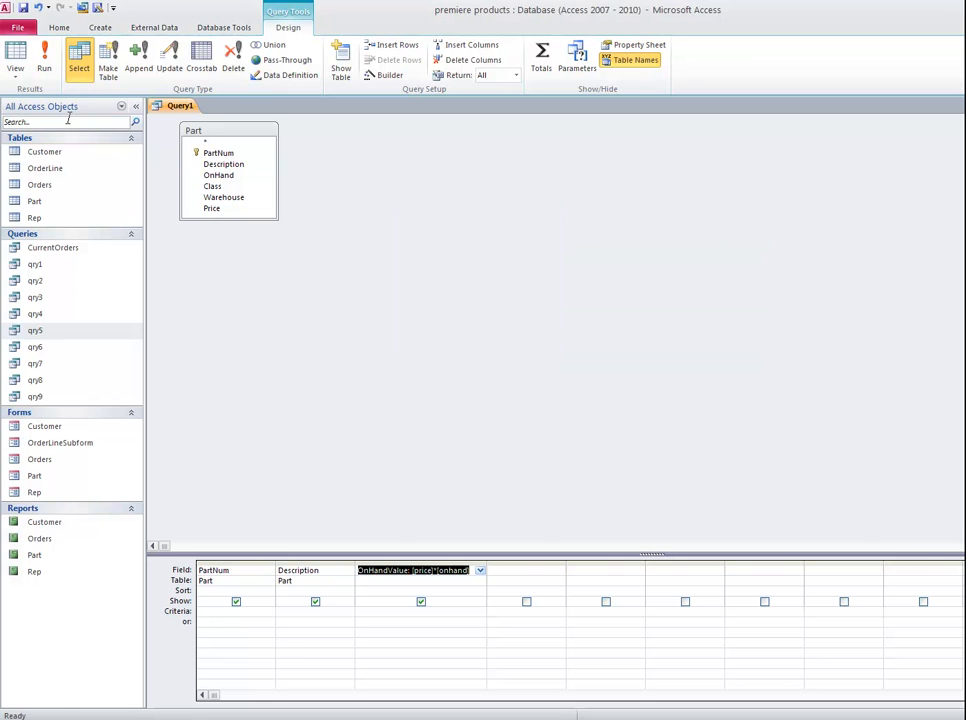
Step: Fit the OnHandValue column's width to its heading in the query results and return to the query design
click(16, 62)
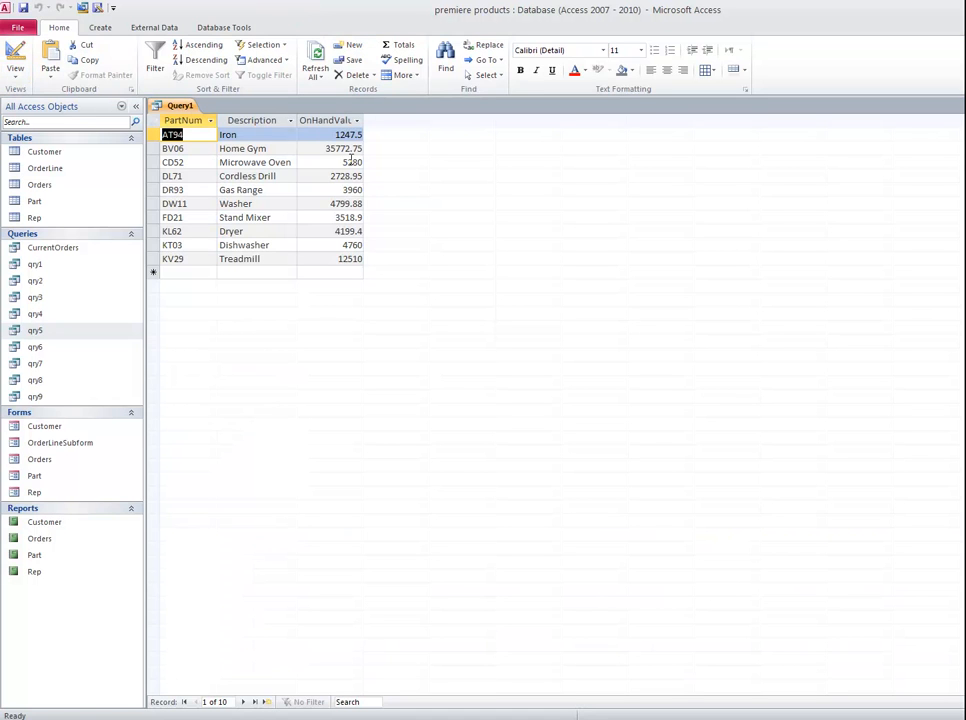
double_click(363, 120)
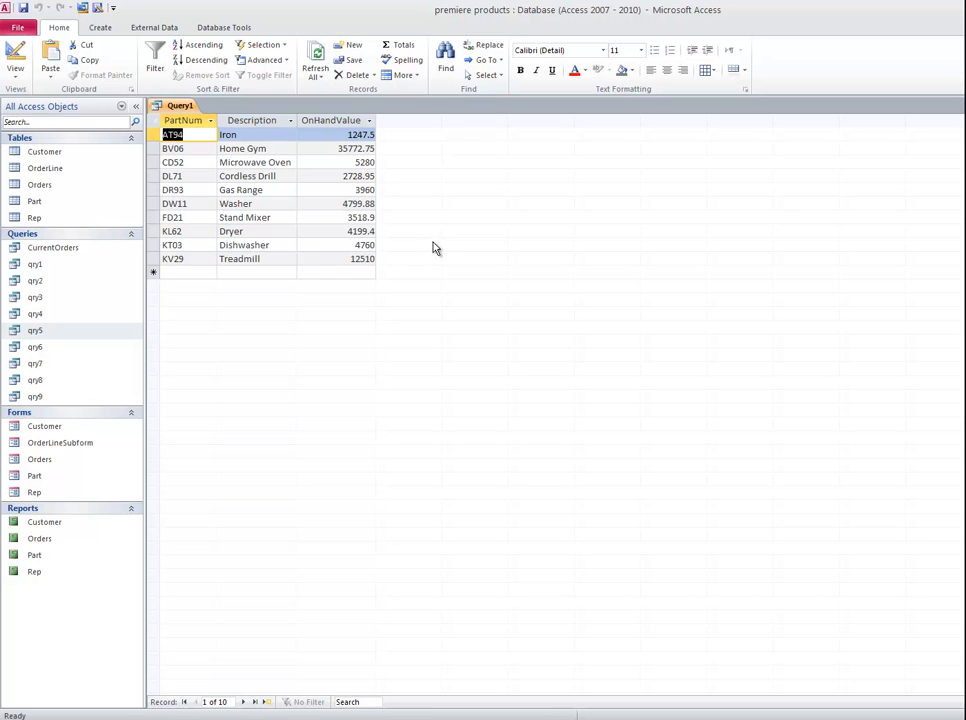
click(15, 50)
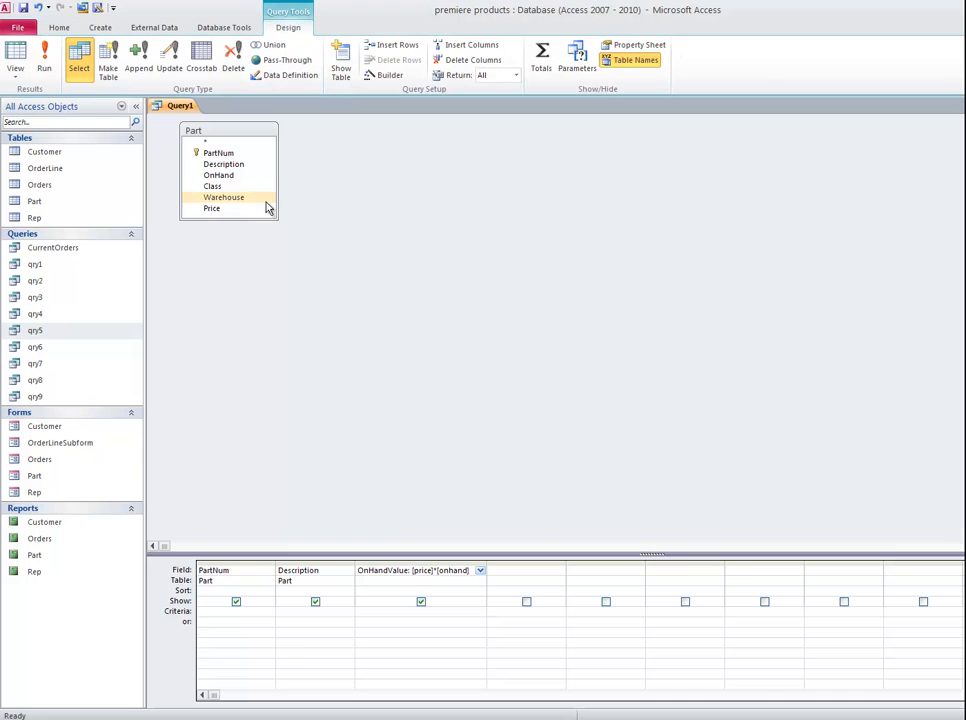
Step: Add the Class field with criterion HW, hide it from the output and display the query results
double_click(236, 187)
click(509, 611)
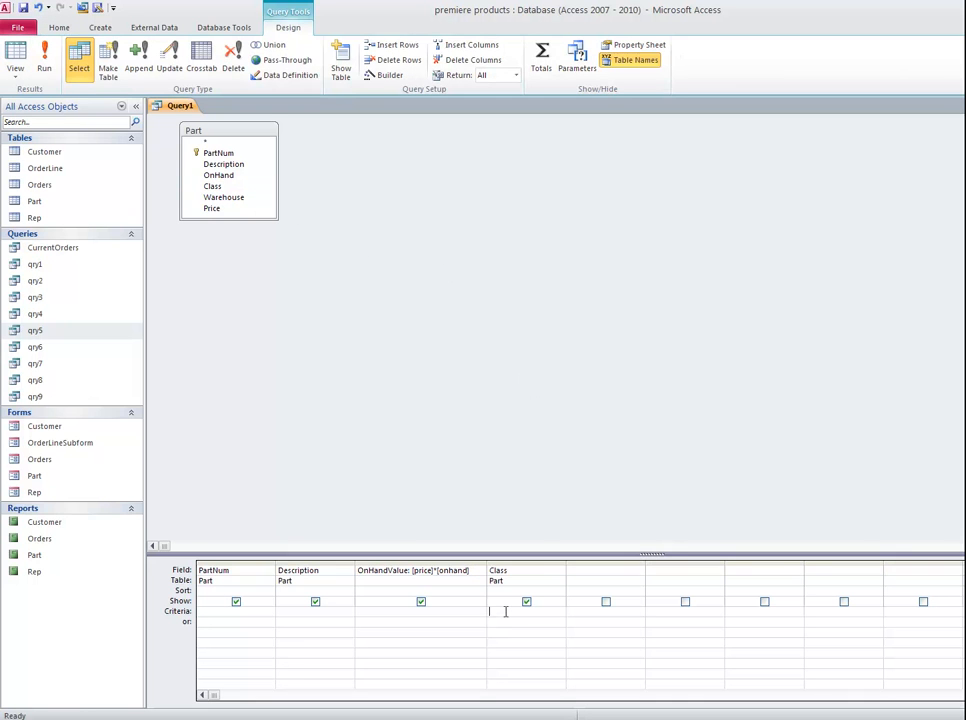
text(HW)
click(526, 601)
click(38, 62)
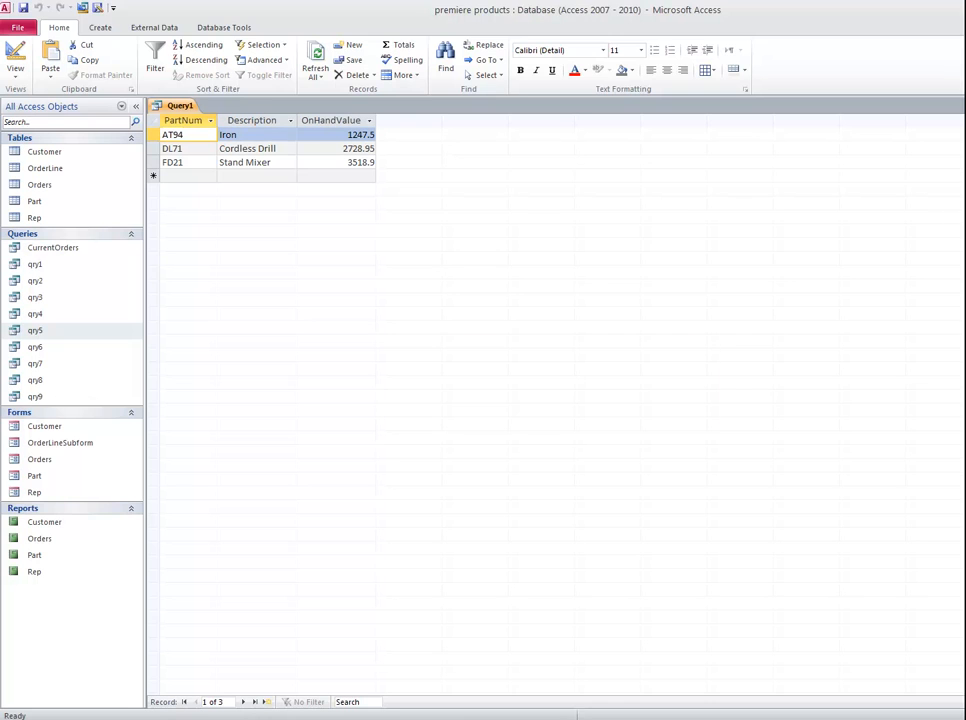
Step: Close the on-hand value query and save it as qry10
key(ctrl+w)
key(Return)
text(qry10)
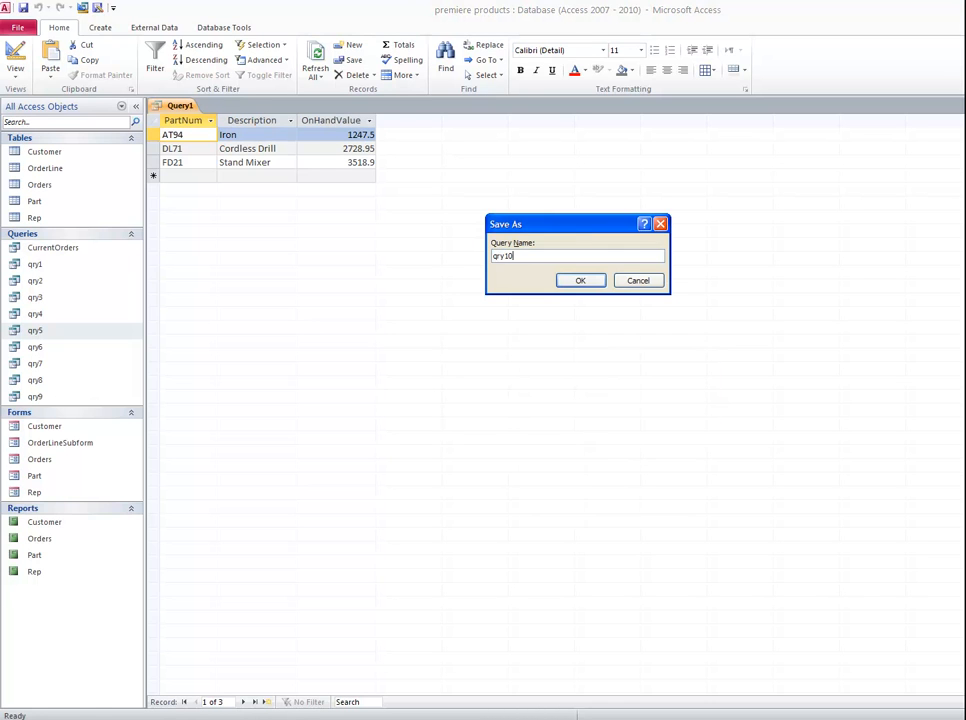
key(Return)
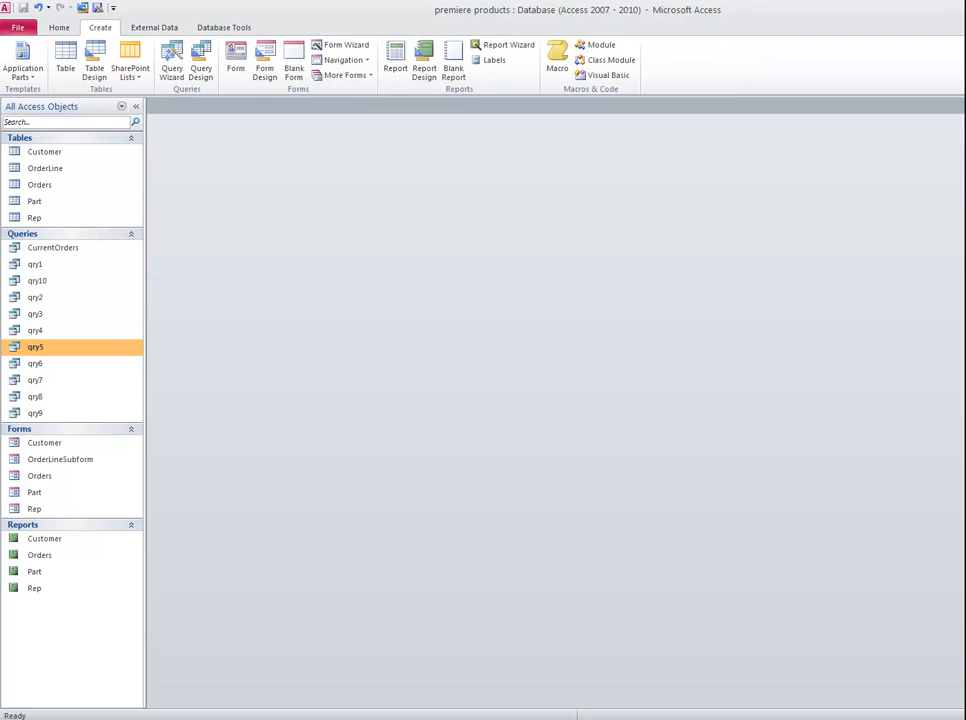